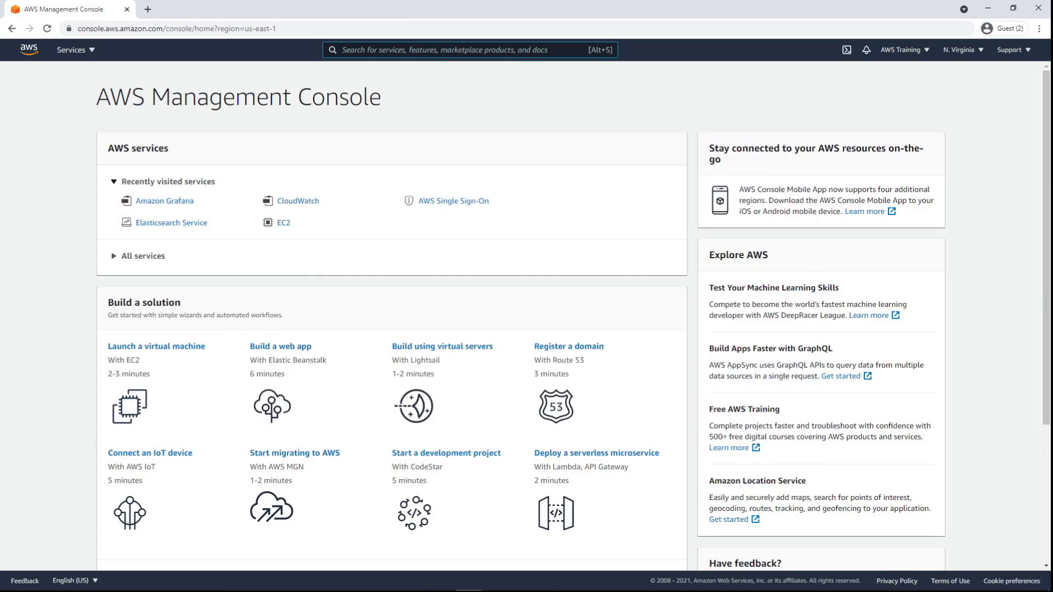
- Search the console for 'amg' and open the Amazon Managed Grafana service page
left_click(342, 52)
type("amg")
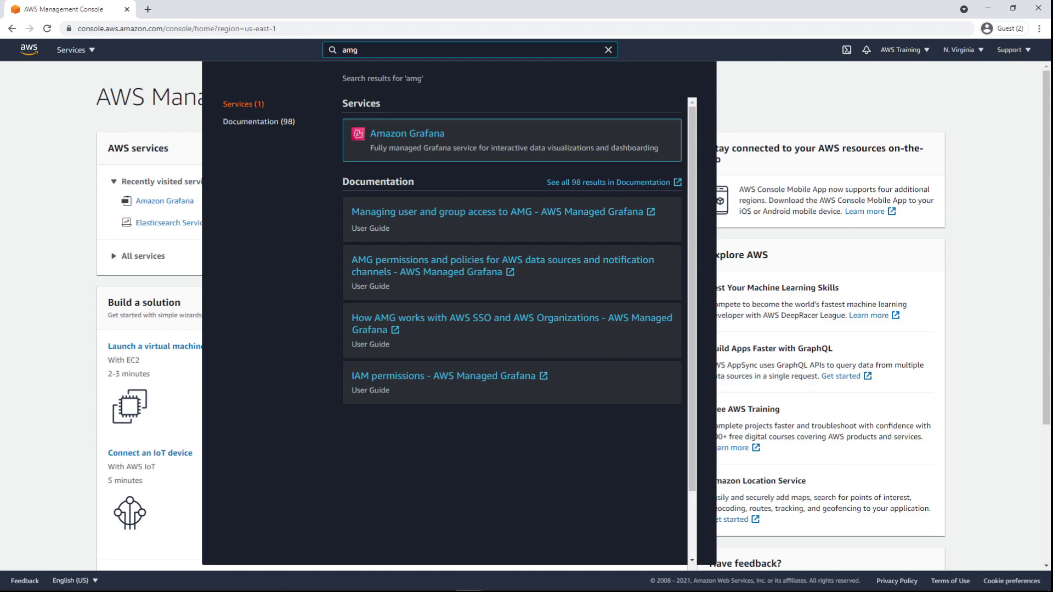
left_click(381, 137)
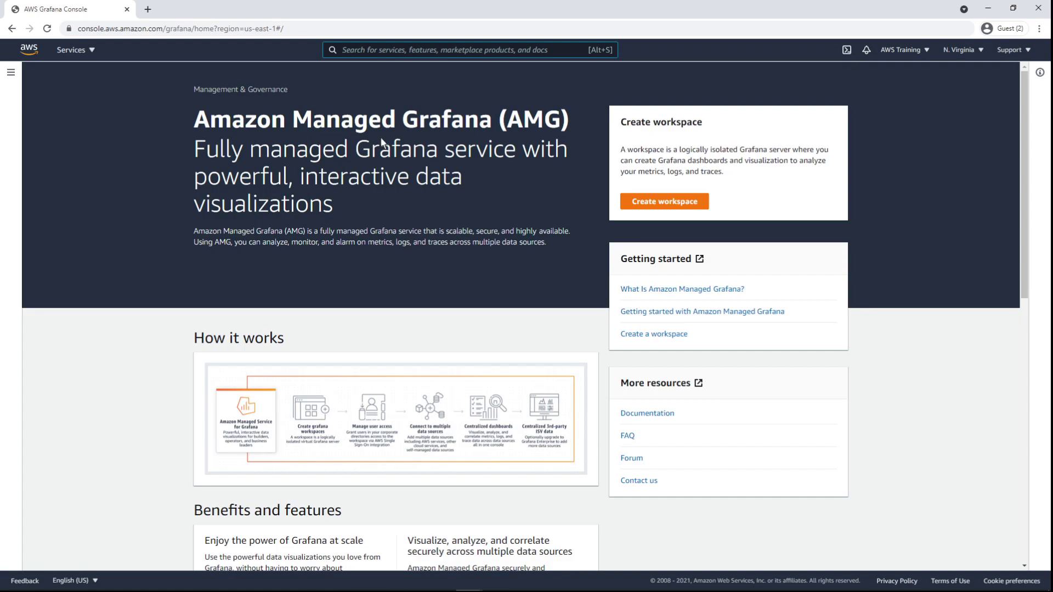
- Begin a new workspace named 'test-workspace' and advance to Configure settings
left_click(628, 204)
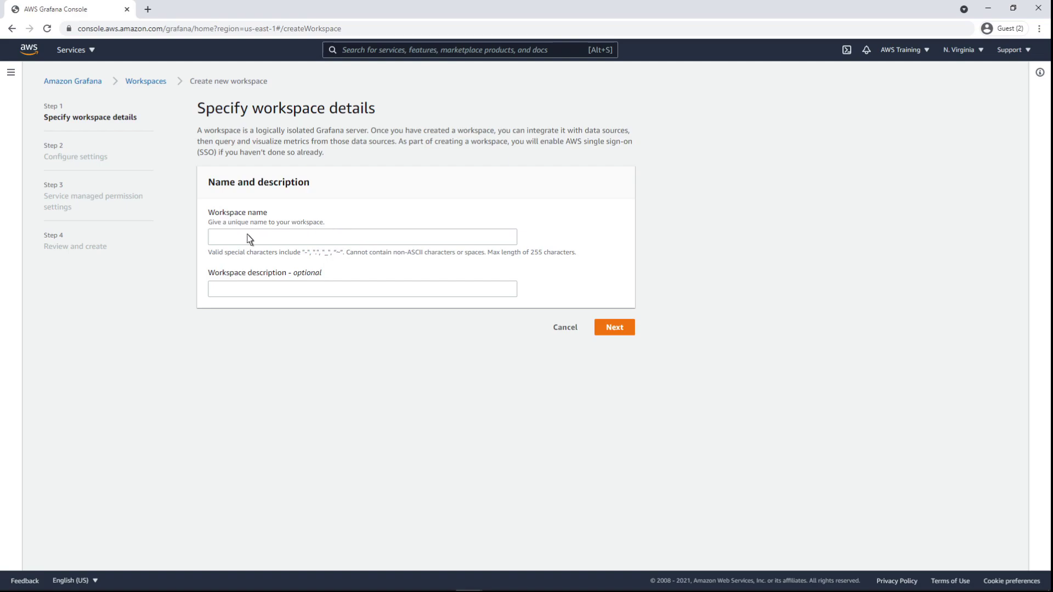
left_click(218, 238)
type("test-workspace")
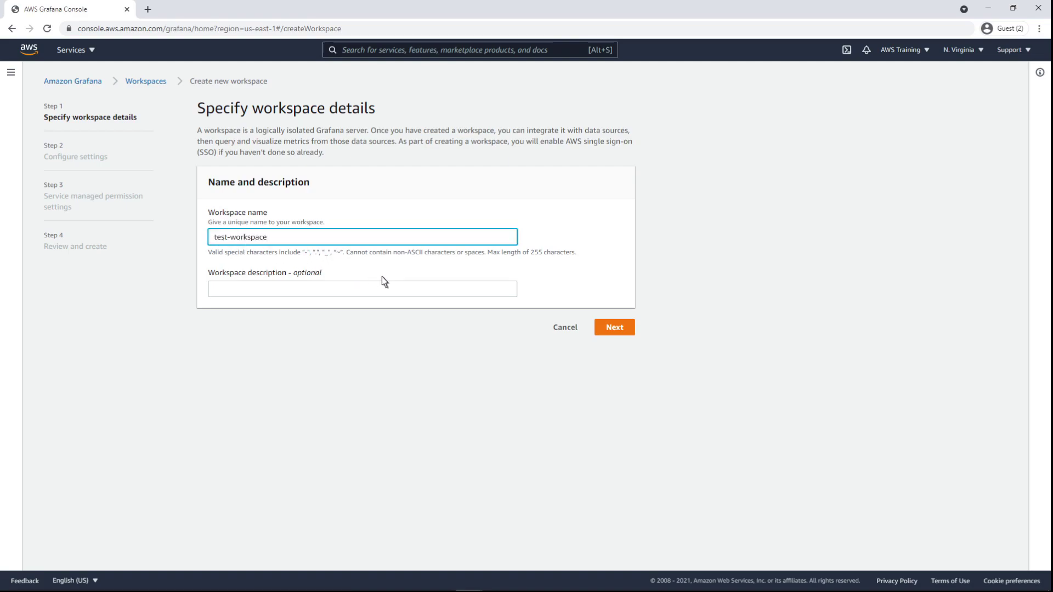
left_click(599, 328)
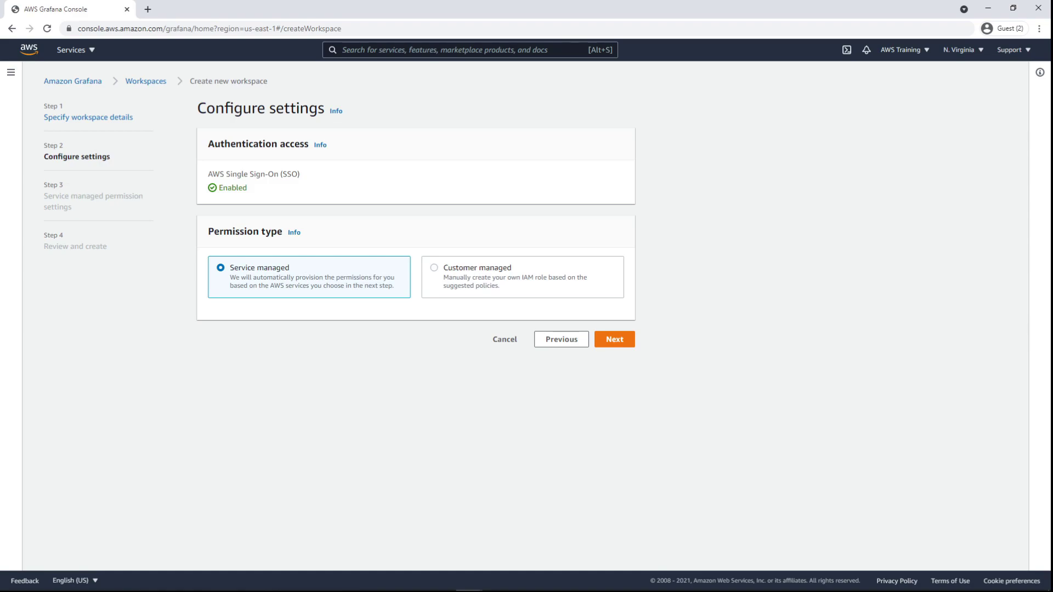
- Keep service-managed permissions, enable Amazon CloudWatch as a data source, and reach Review and create
left_click(624, 340)
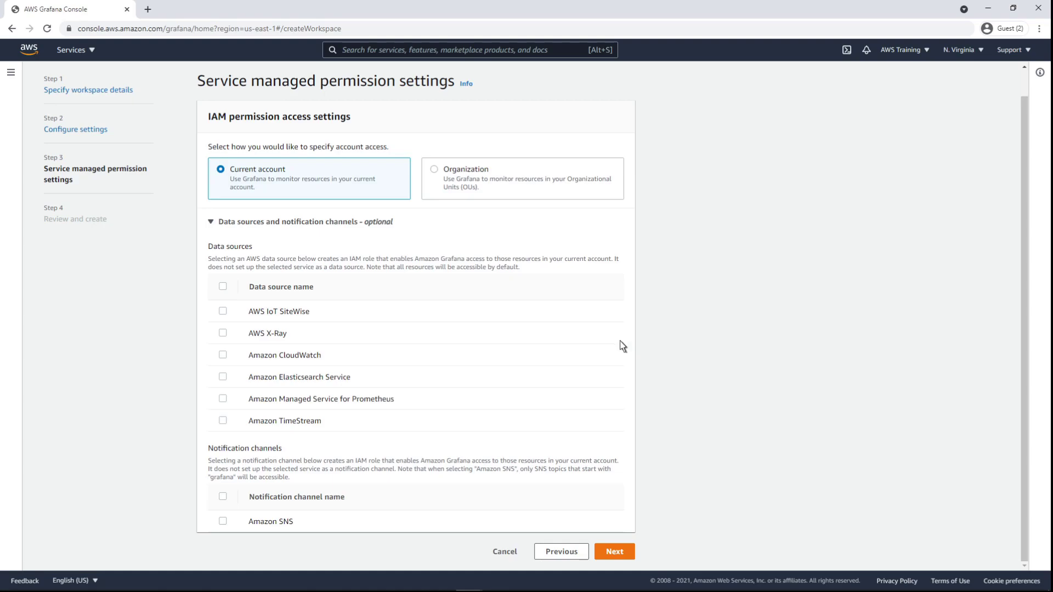
left_click(223, 355)
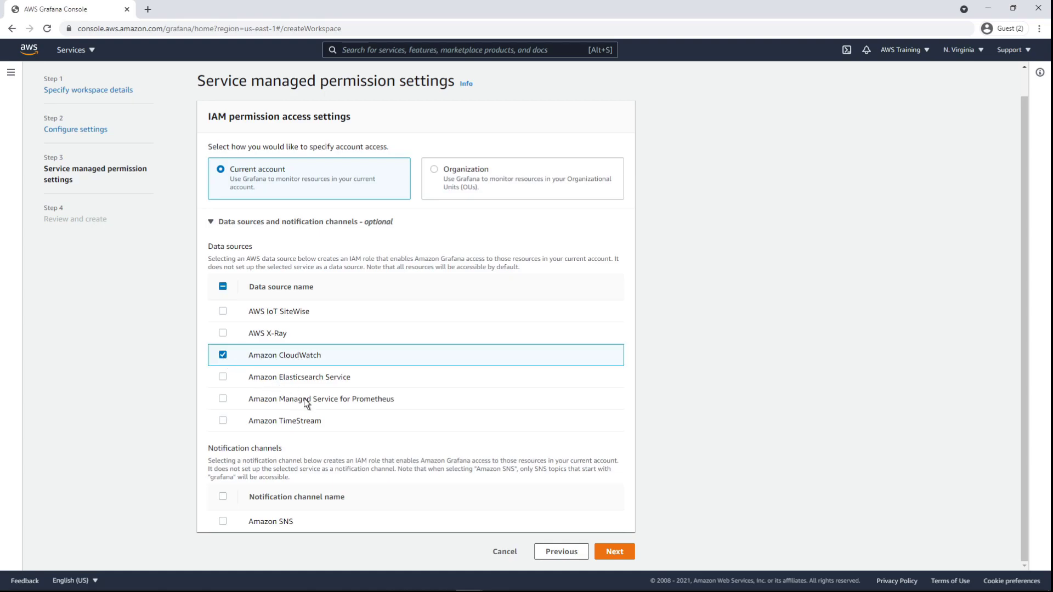
left_click(606, 554)
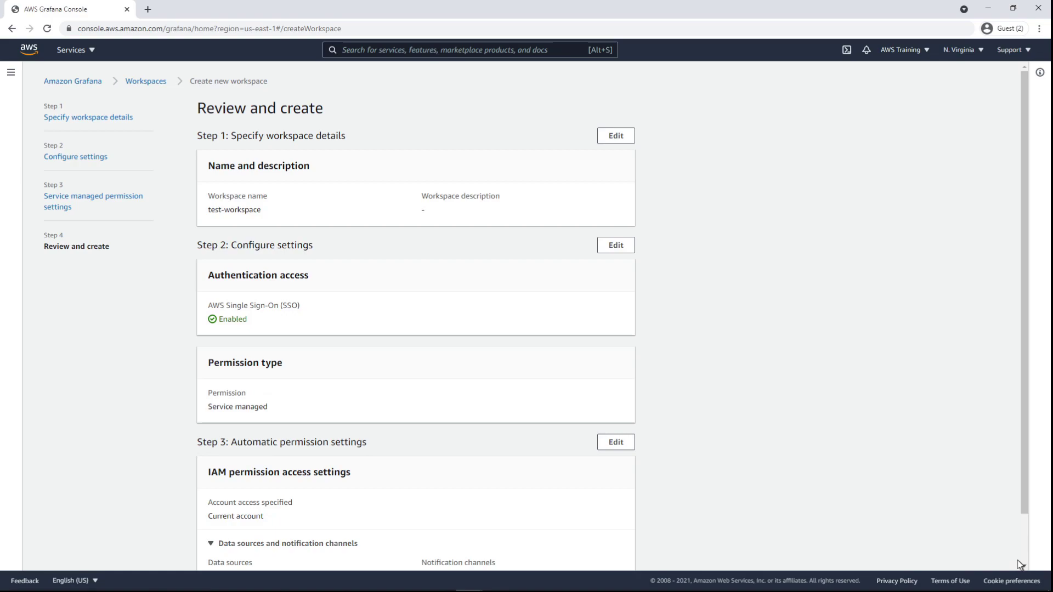
- Create test-workspace and assign the single listed SSO user to it
scroll(1019, 565, "down", 1)
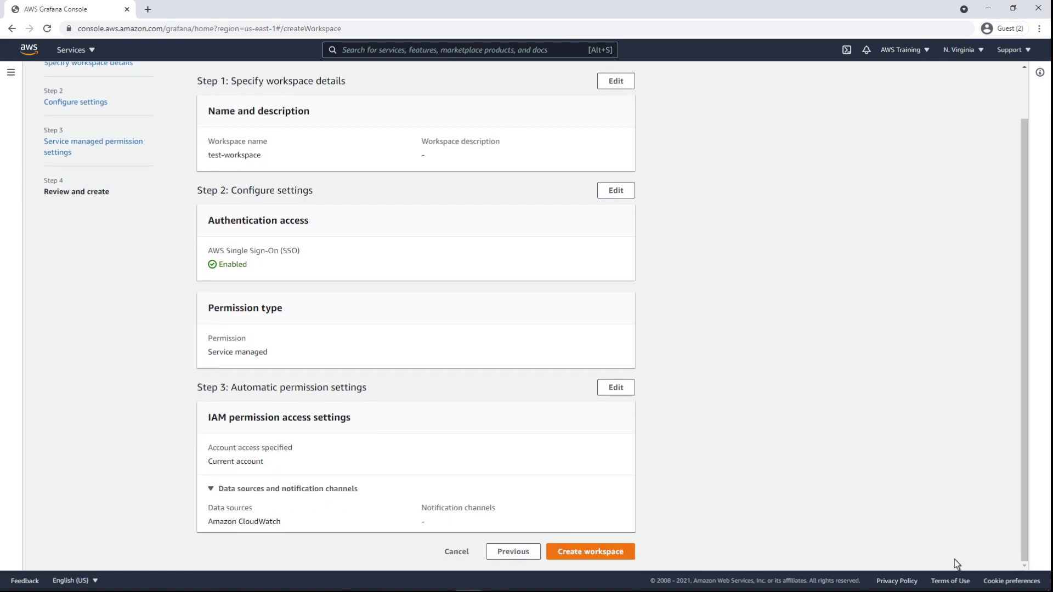
left_click(630, 552)
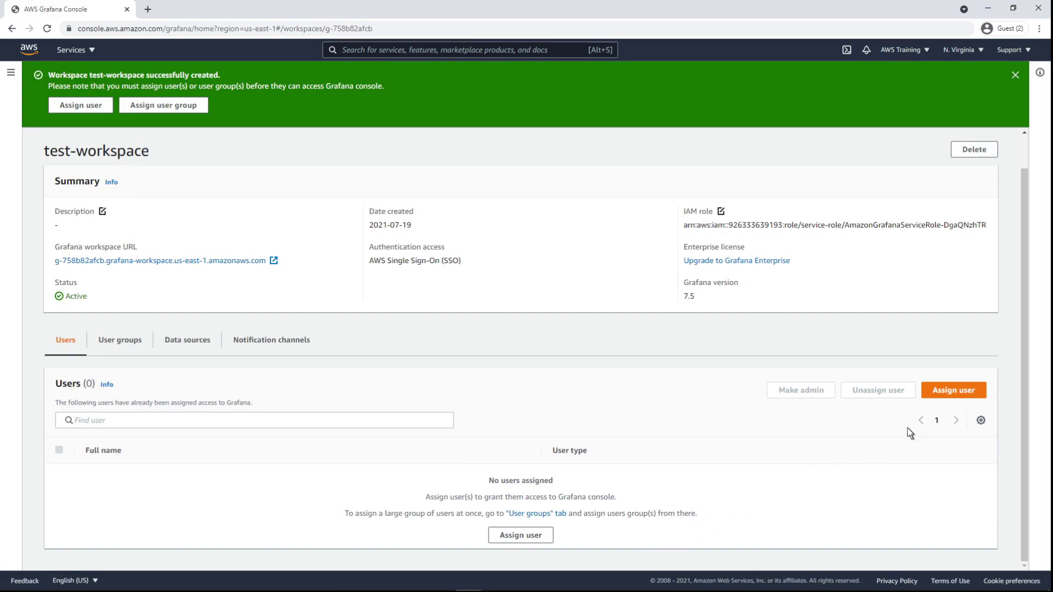
left_click(980, 393)
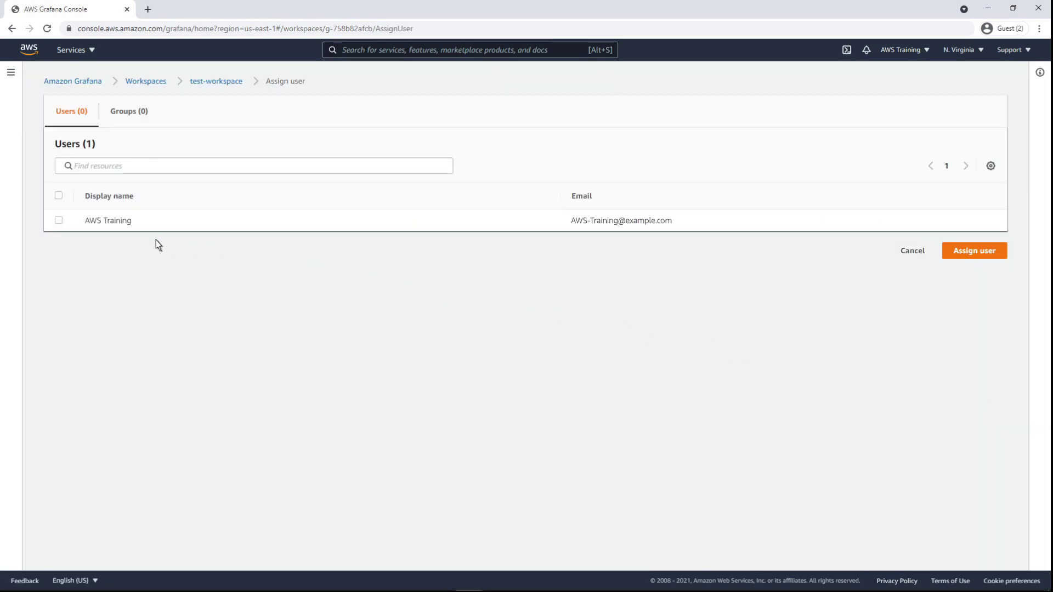
left_click(58, 220)
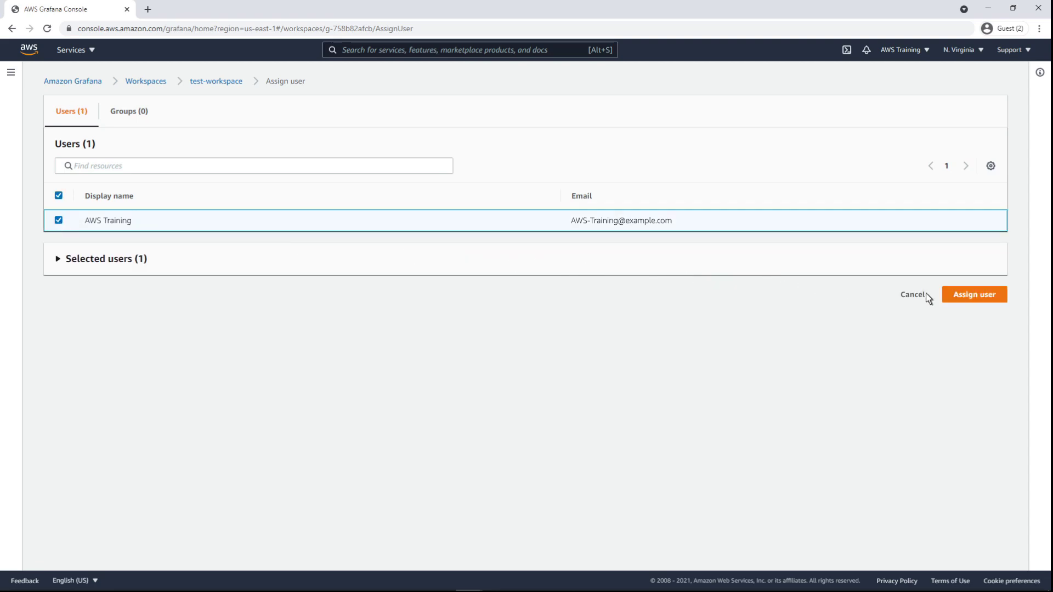
left_click(956, 295)
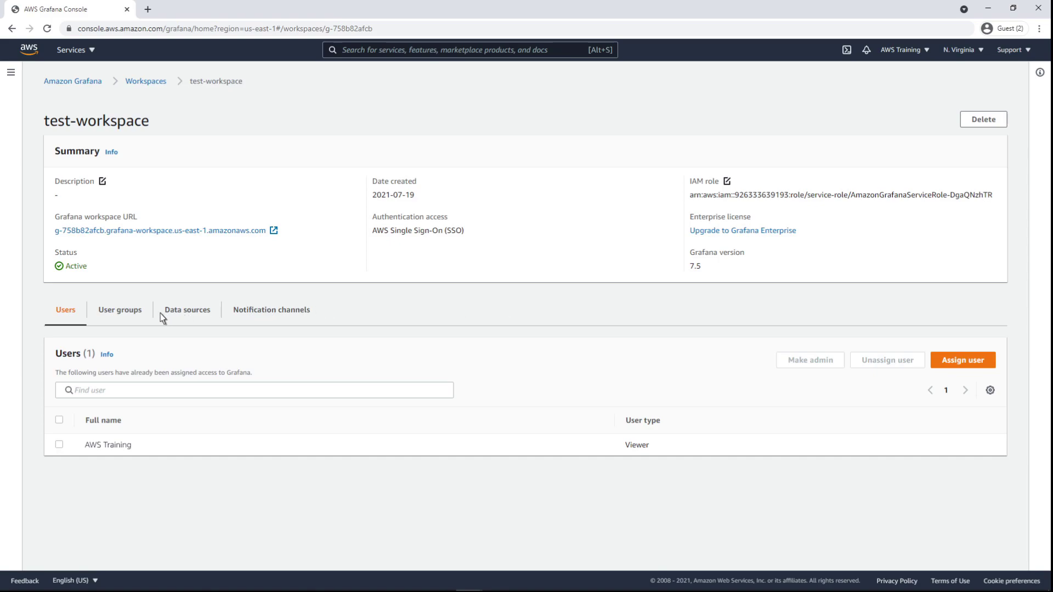
left_click(139, 313)
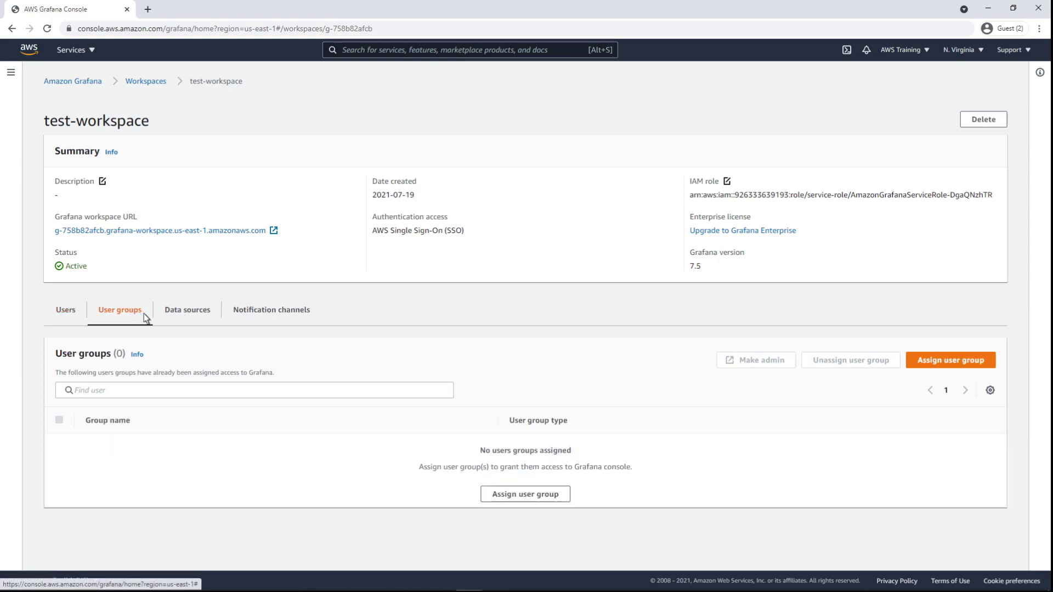
left_click(209, 317)
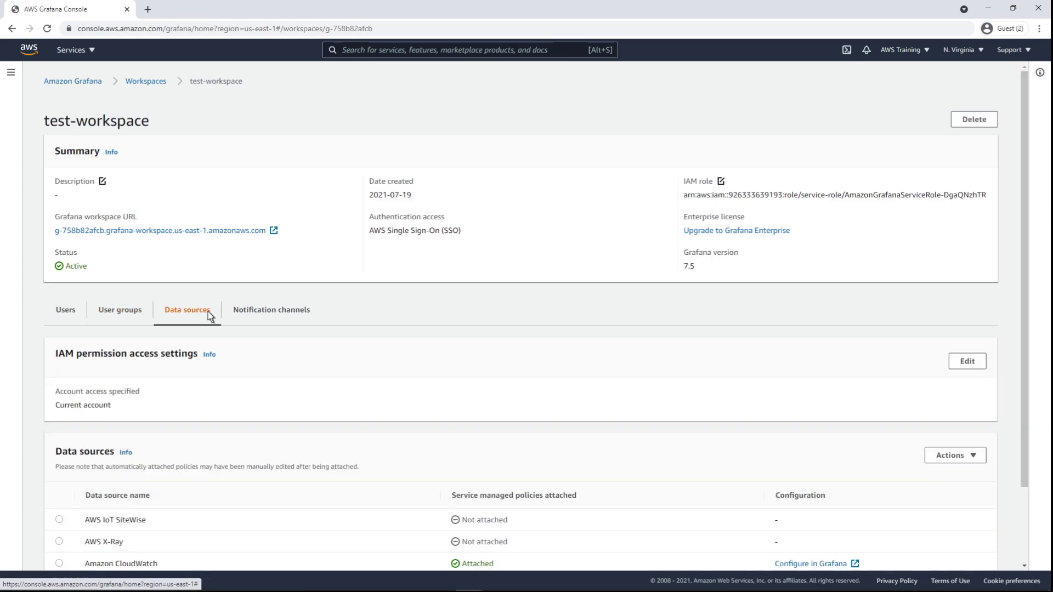
scroll(1016, 562, "down", 2)
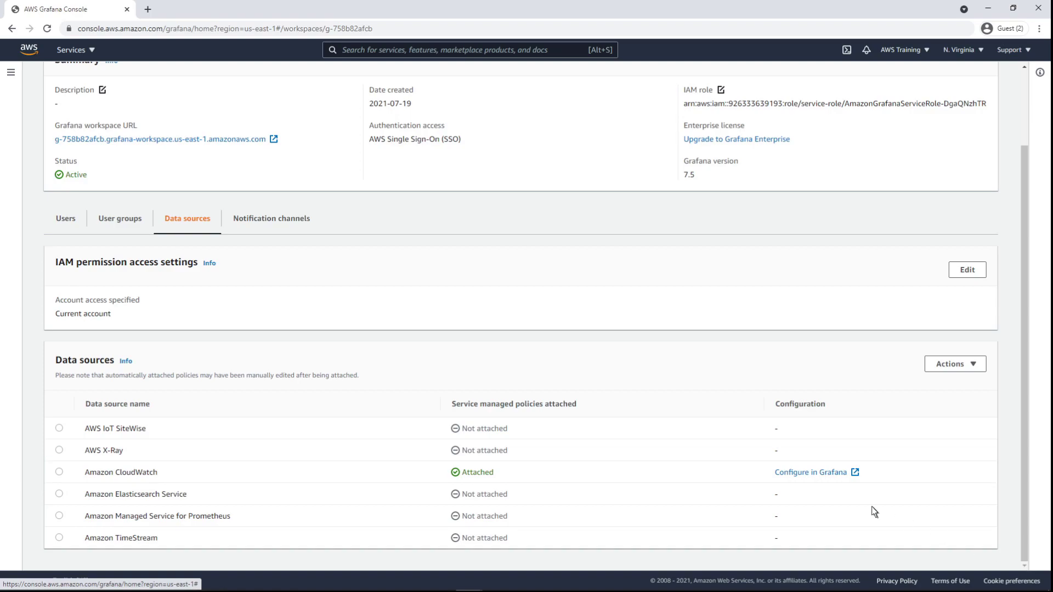
left_click(74, 219)
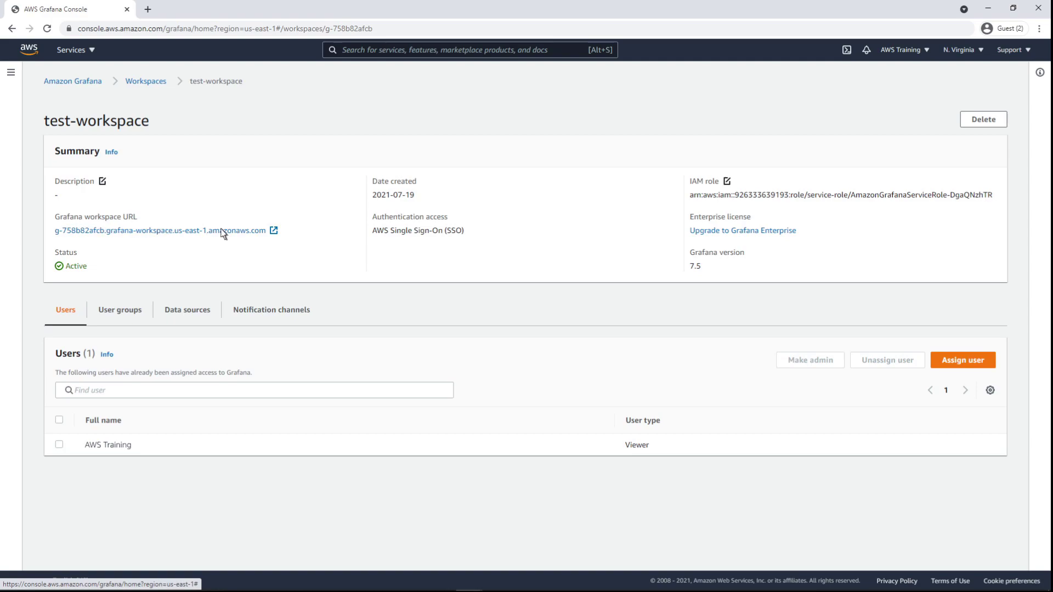
- Open the workspace's Grafana URL, sign in with AWS SSO, then return to the console tab
left_click(273, 231)
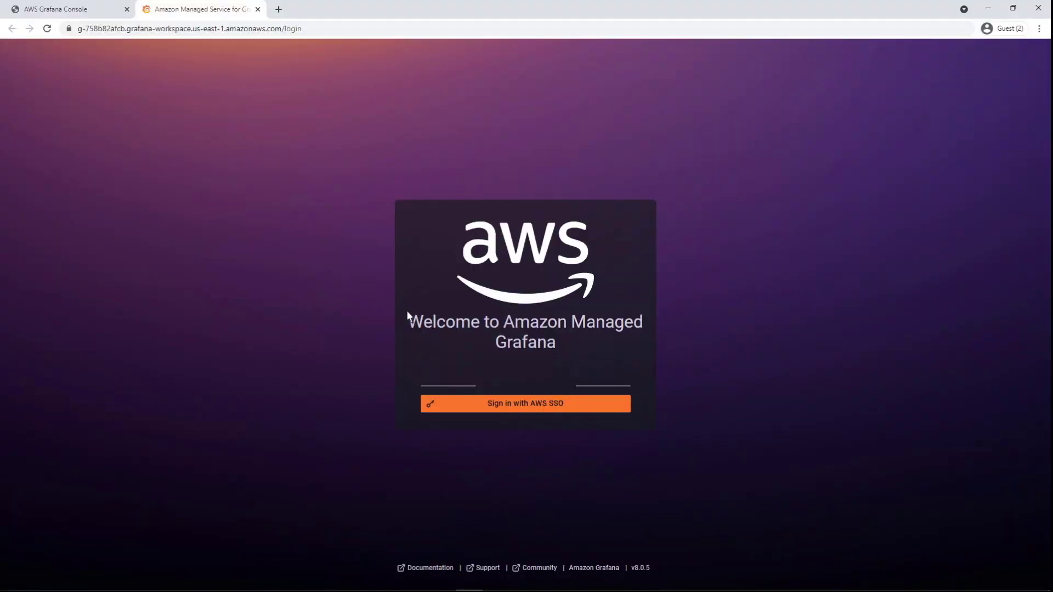
left_click(561, 403)
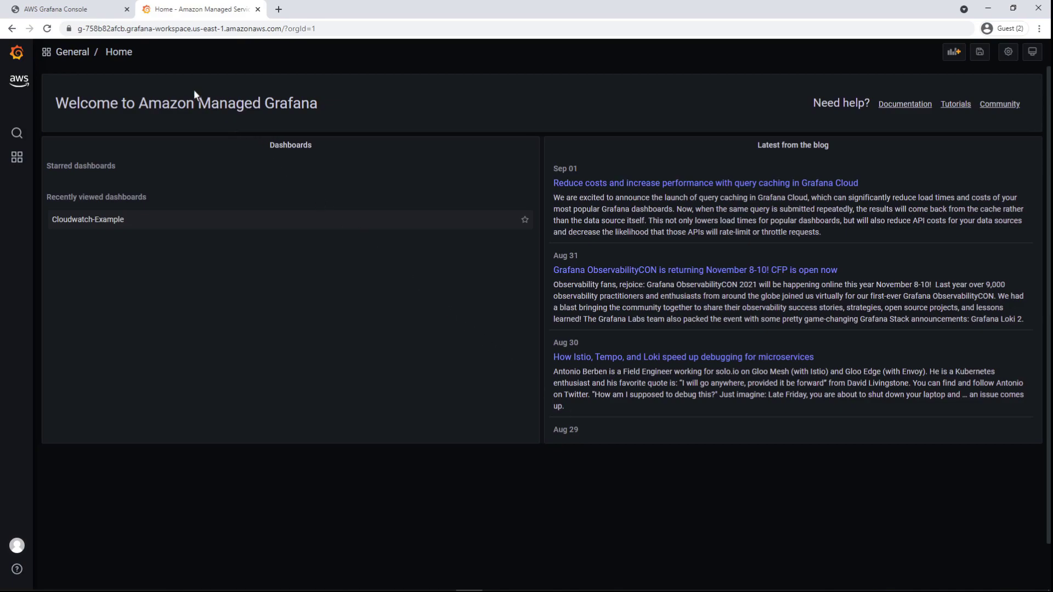
left_click(103, 12)
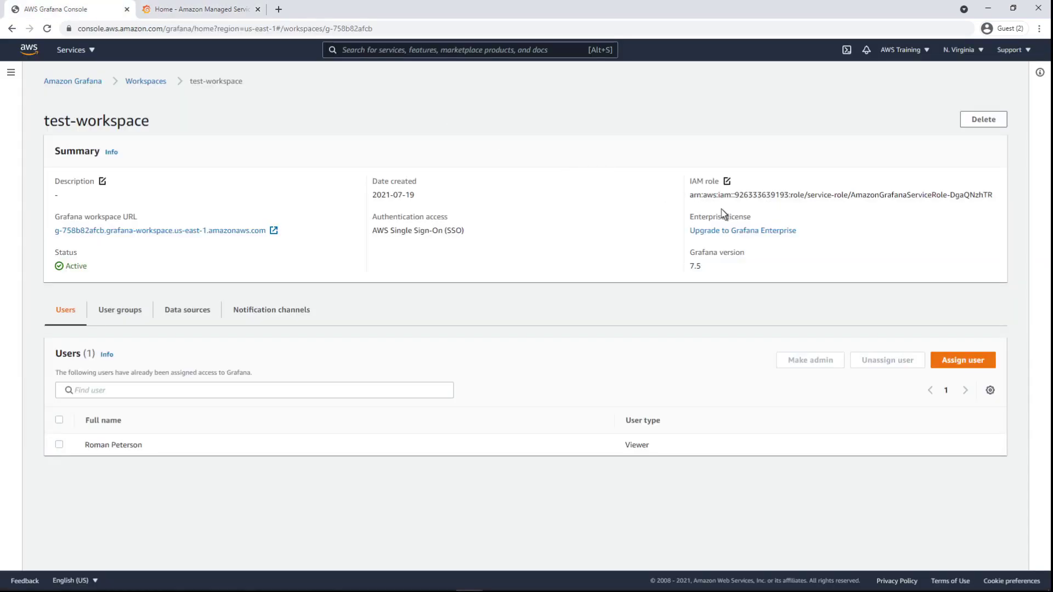
left_click(796, 231)
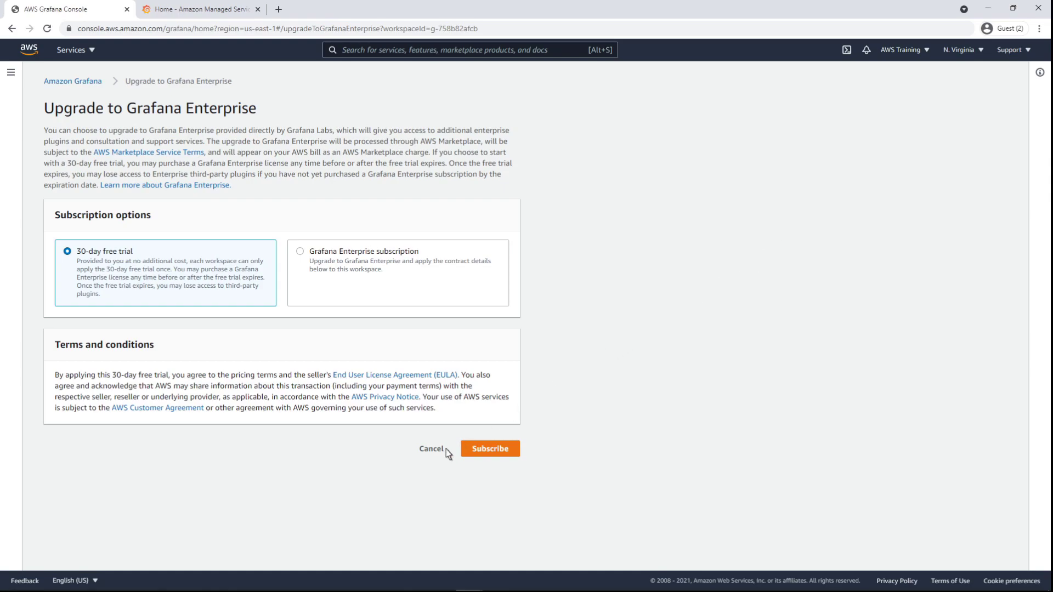
left_click(431, 449)
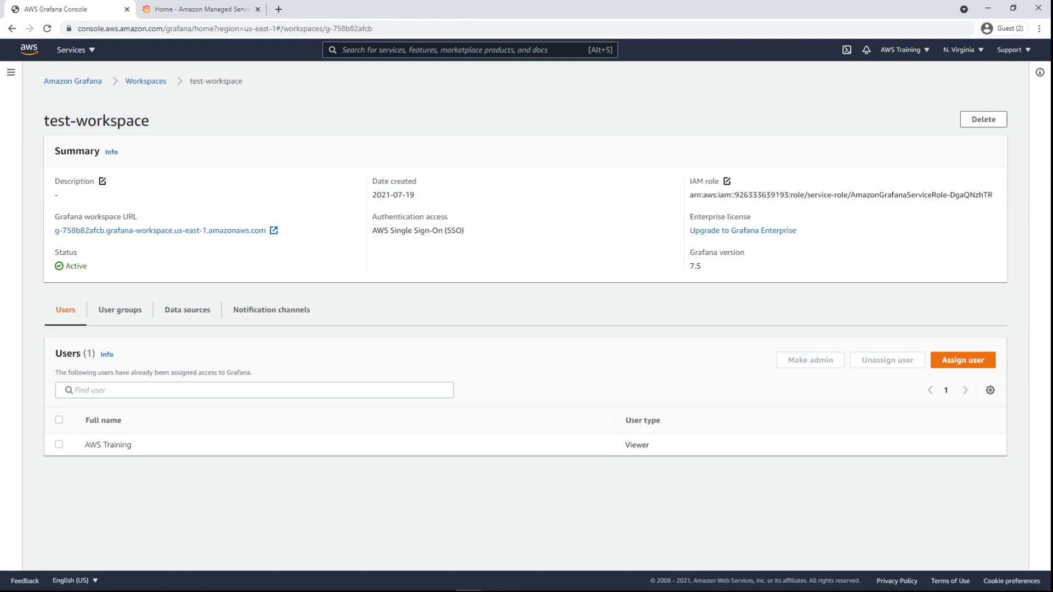
- Make the workspace's user an Admin, then go back to the Grafana home tab
left_click(59, 445)
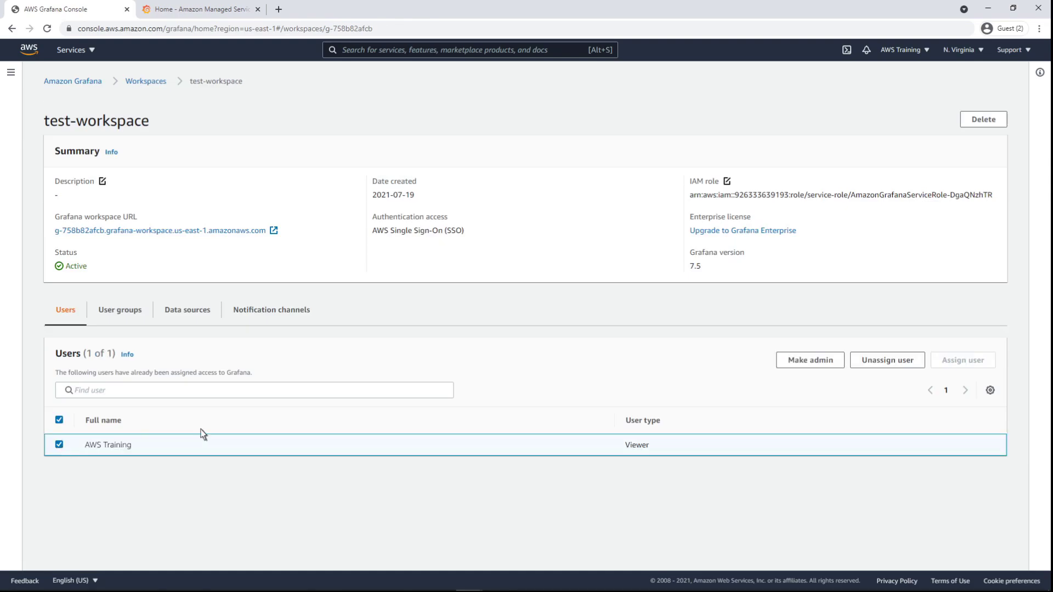
left_click(783, 364)
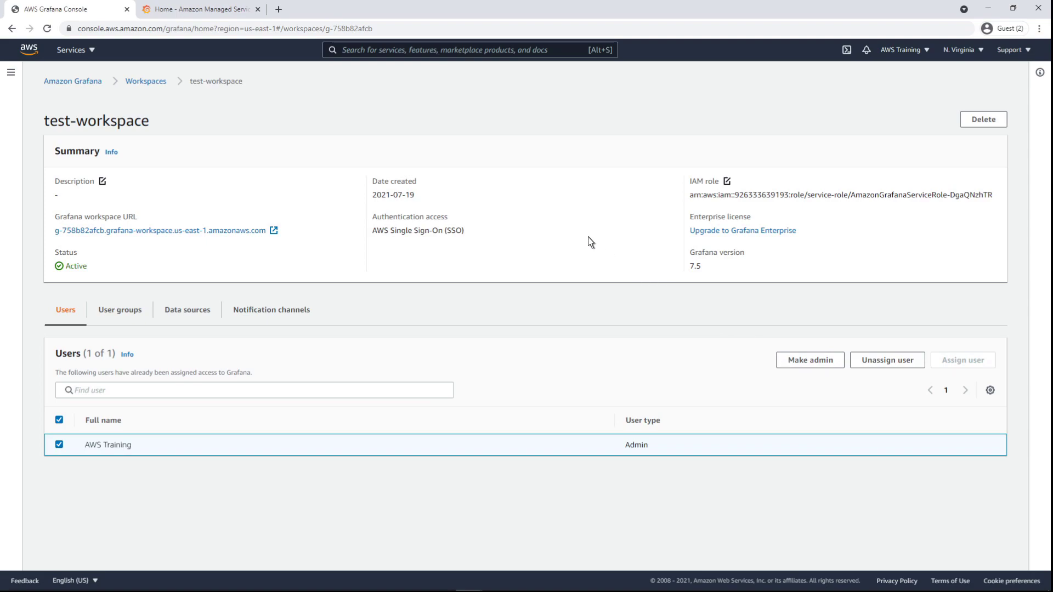
left_click(238, 11)
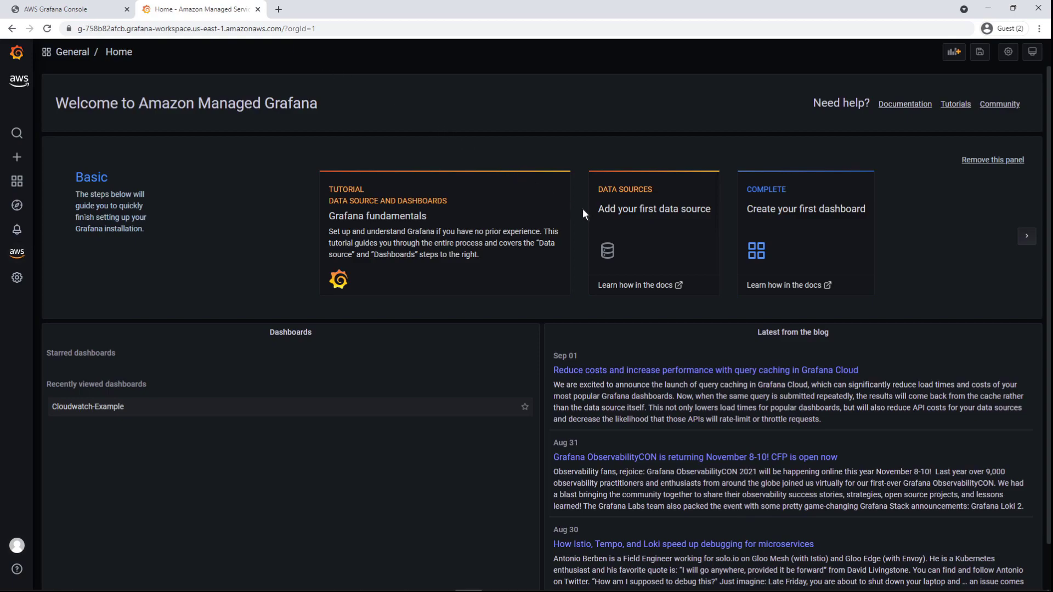
- Add CloudWatch as the first data source, found by searching 'cloud'
left_click(652, 252)
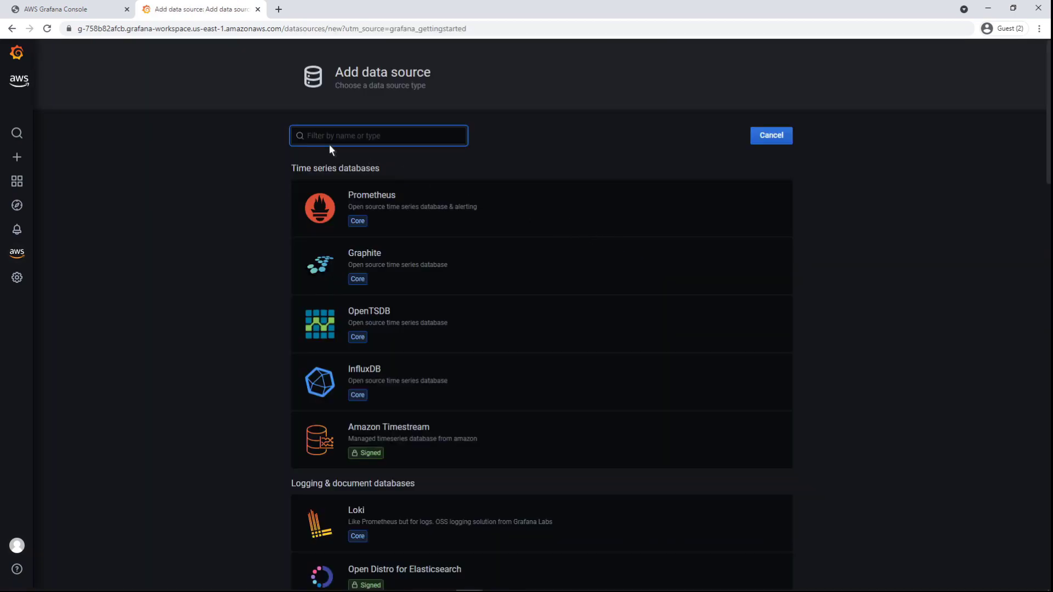
type("cloud")
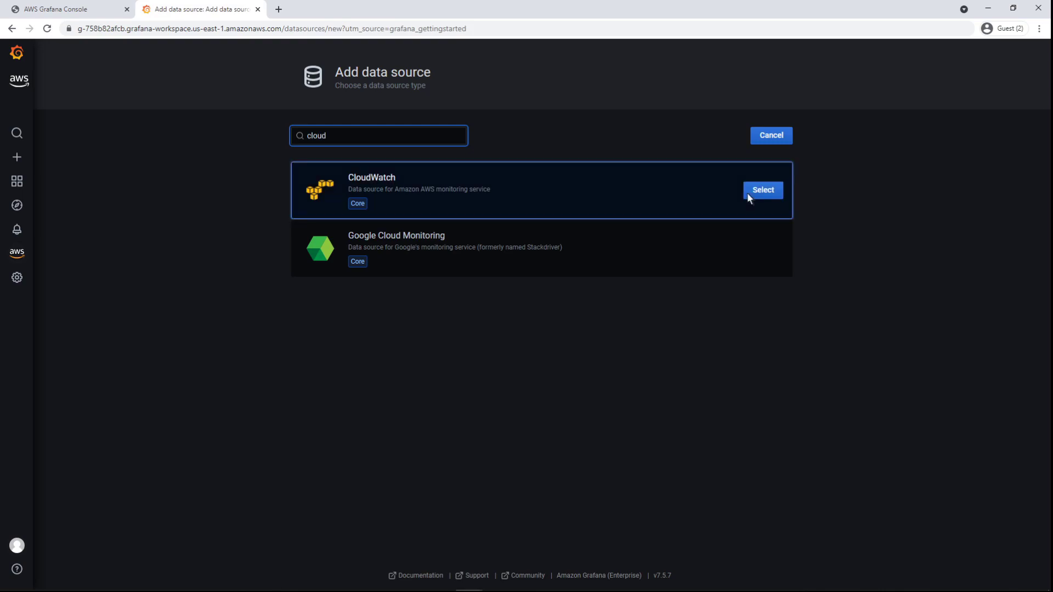
left_click(749, 196)
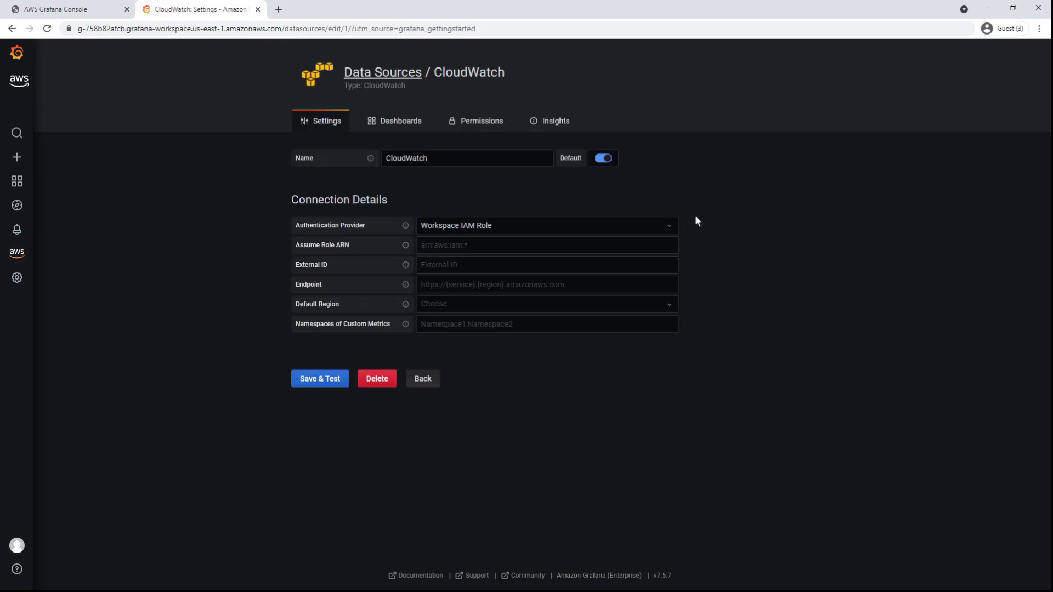
- Use 'Access & secret key' authentication, paste both keys, and Save & Test
left_click(670, 227)
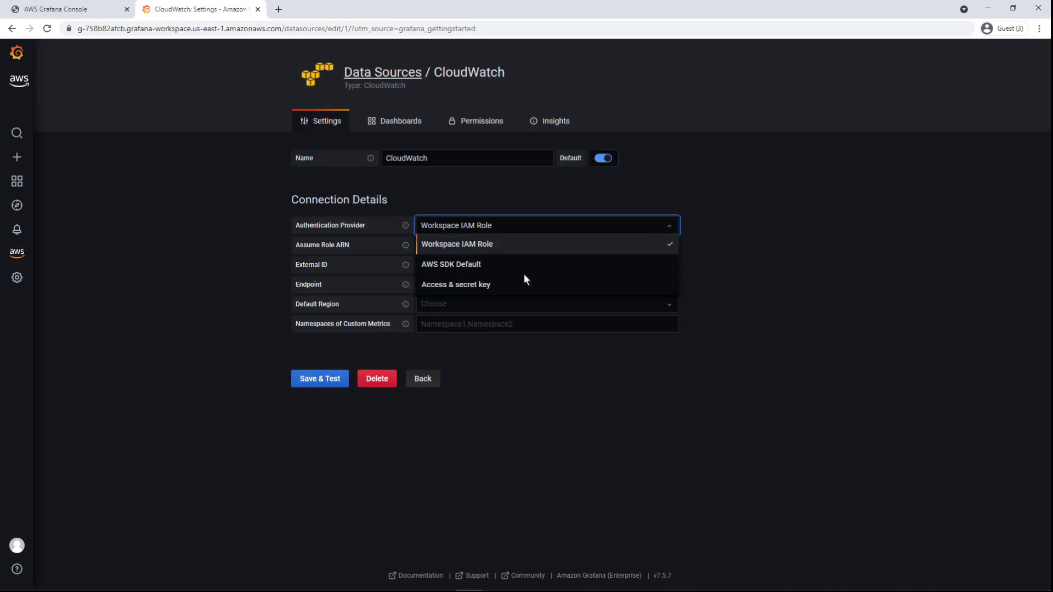
left_click(488, 285)
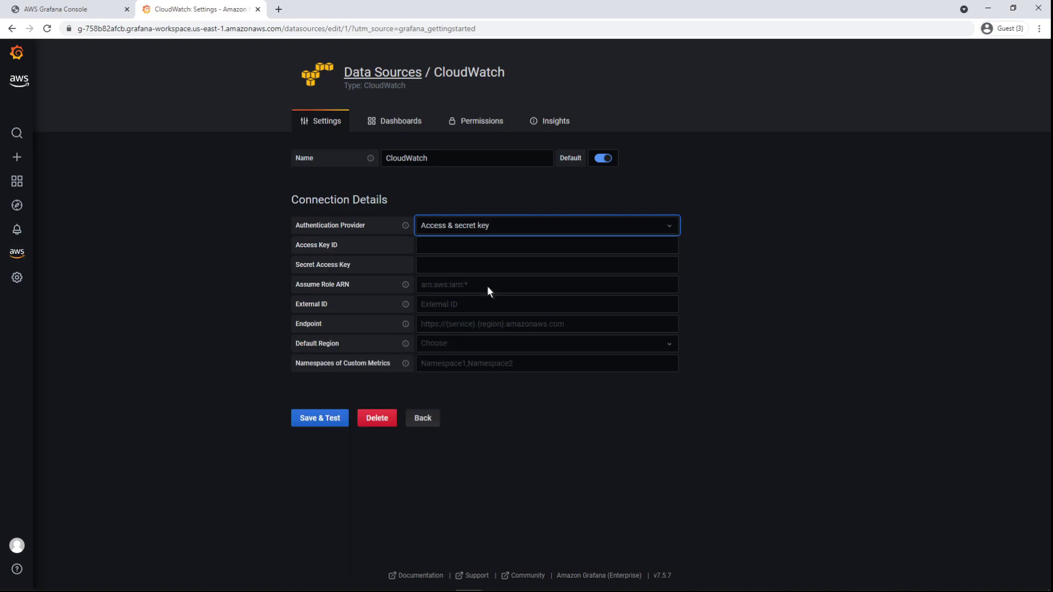
left_click(423, 245)
key("ctrl+v")
key("Tab")
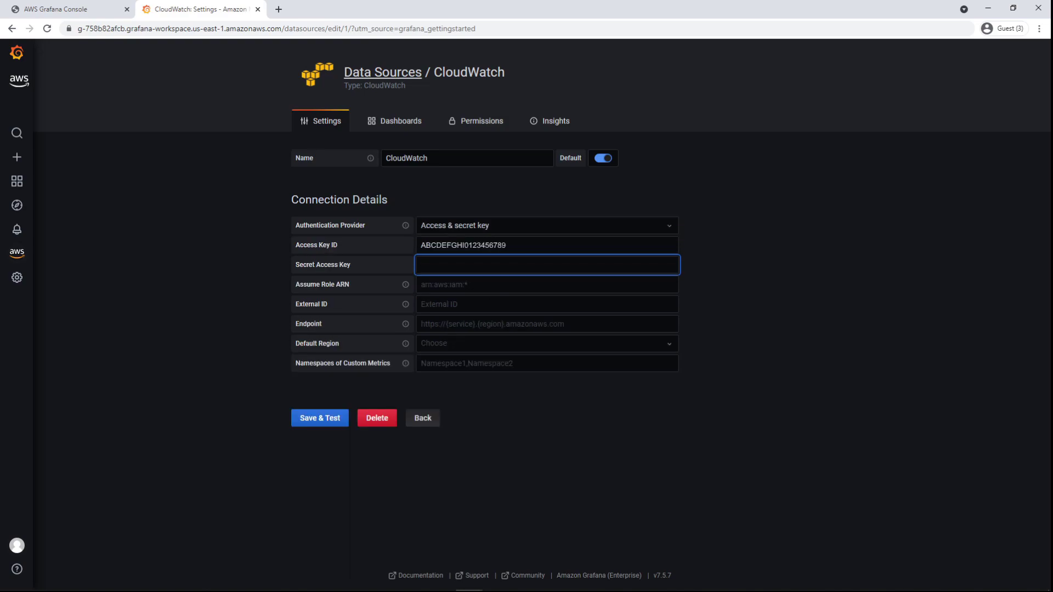
key("ctrl+v")
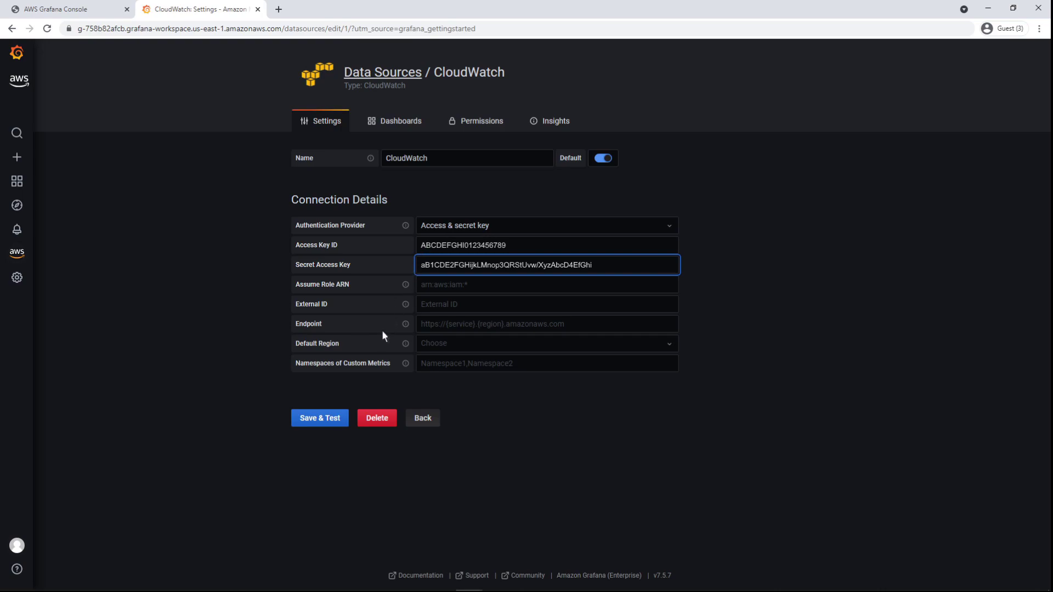
left_click(340, 419)
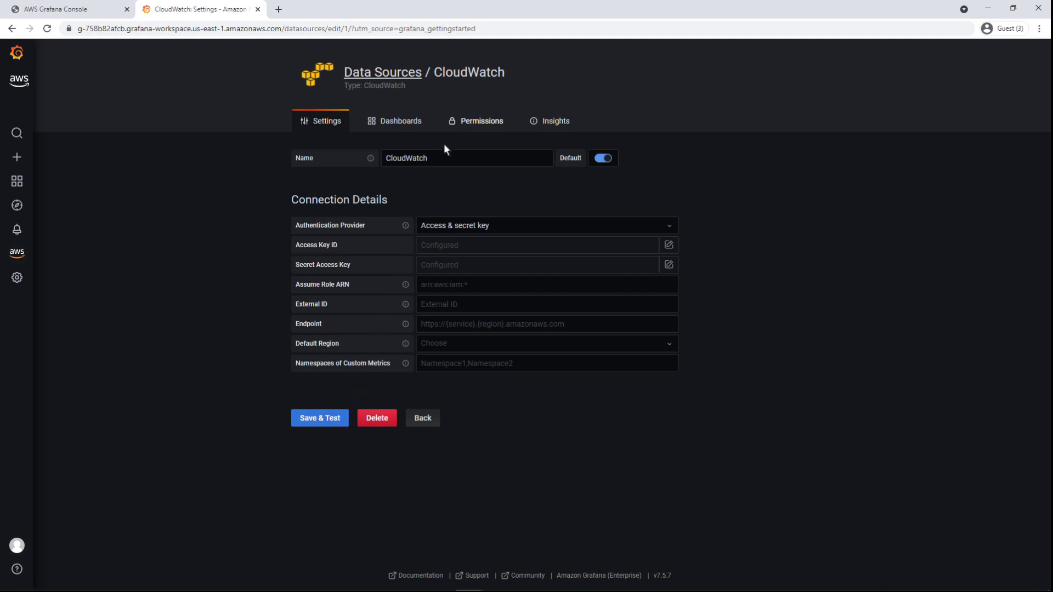
- Check the CloudWatch data source's Permissions, then create a new empty dashboard
left_click(451, 122)
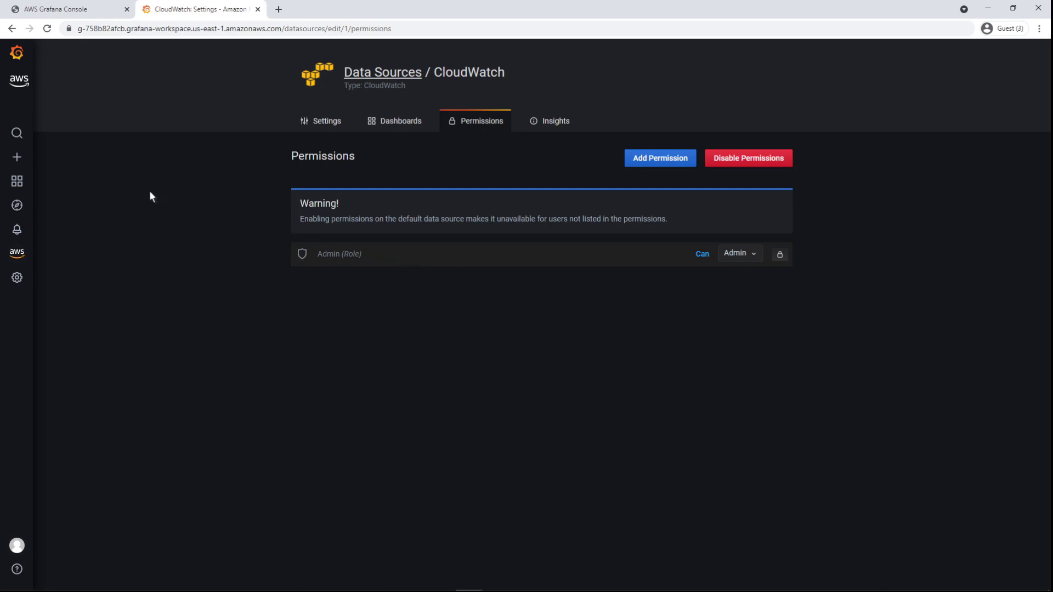
left_click(21, 158)
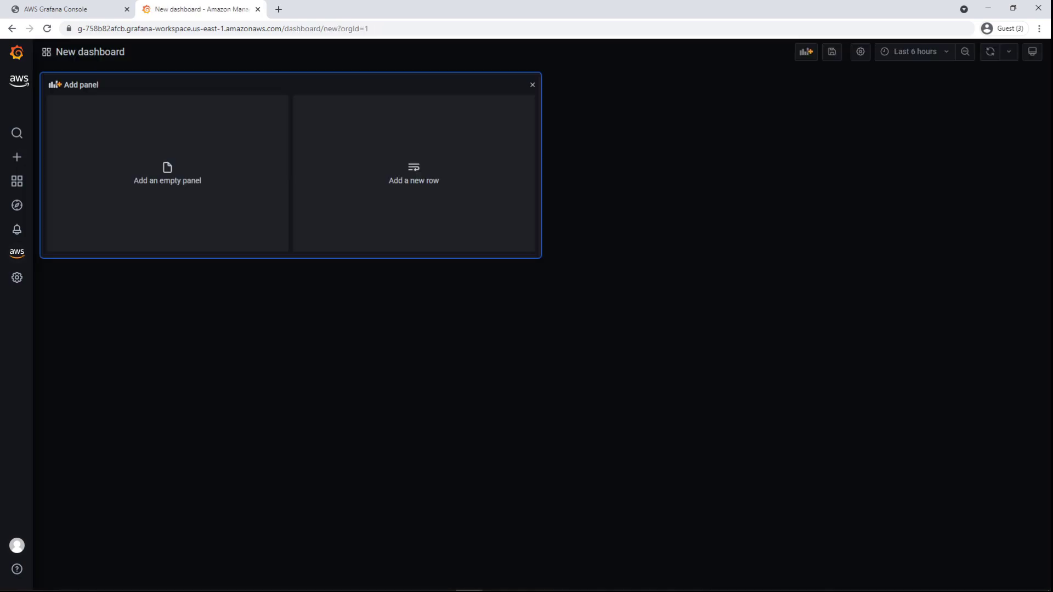
- Add an empty panel querying CPUUtilization from the AWS/EC2 namespace in us-east-1
left_click(166, 196)
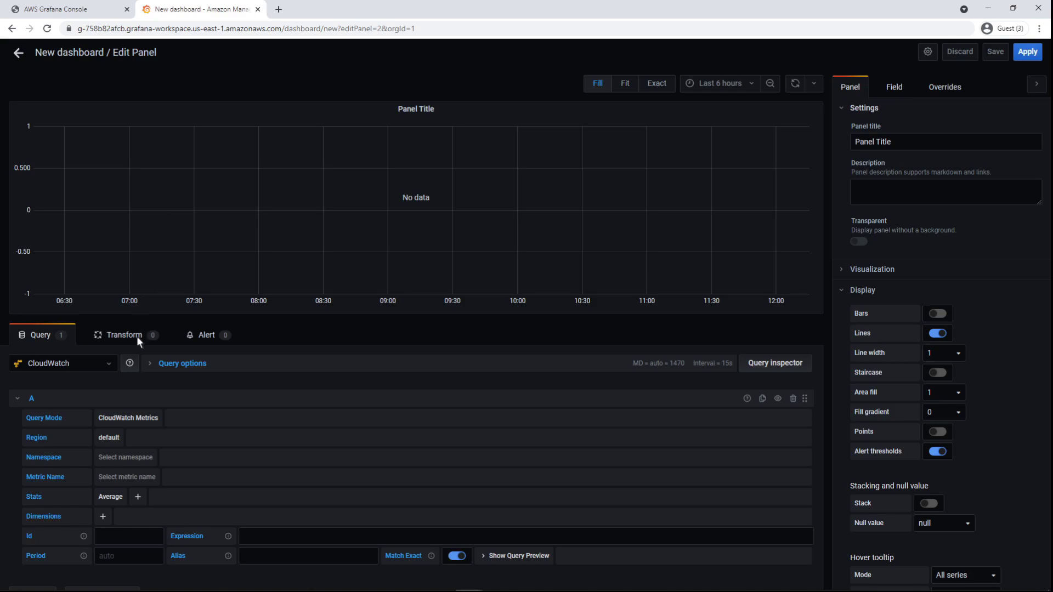
left_click(117, 439)
type("us")
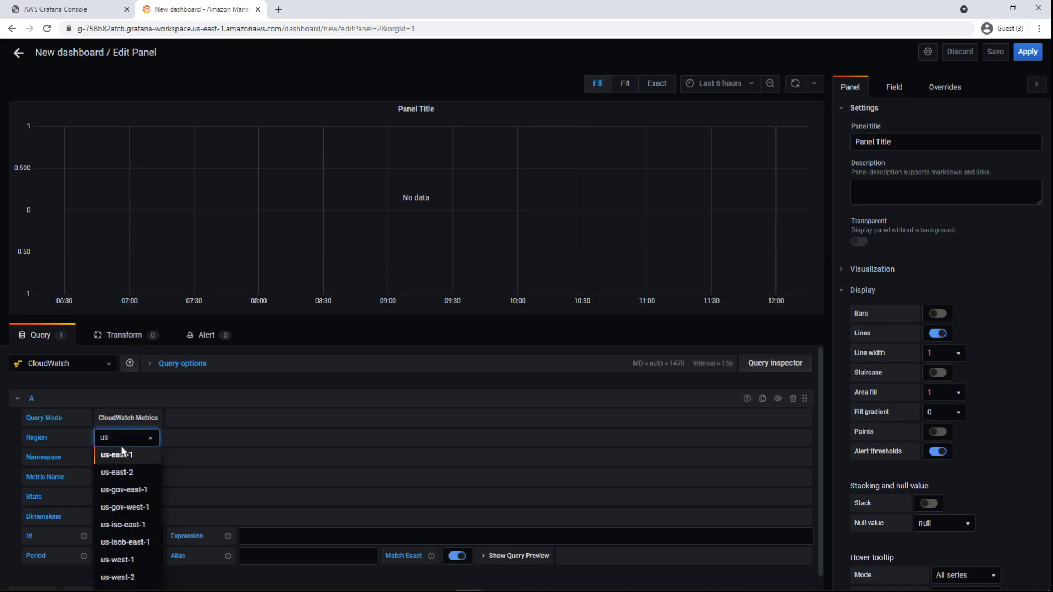
left_click(130, 456)
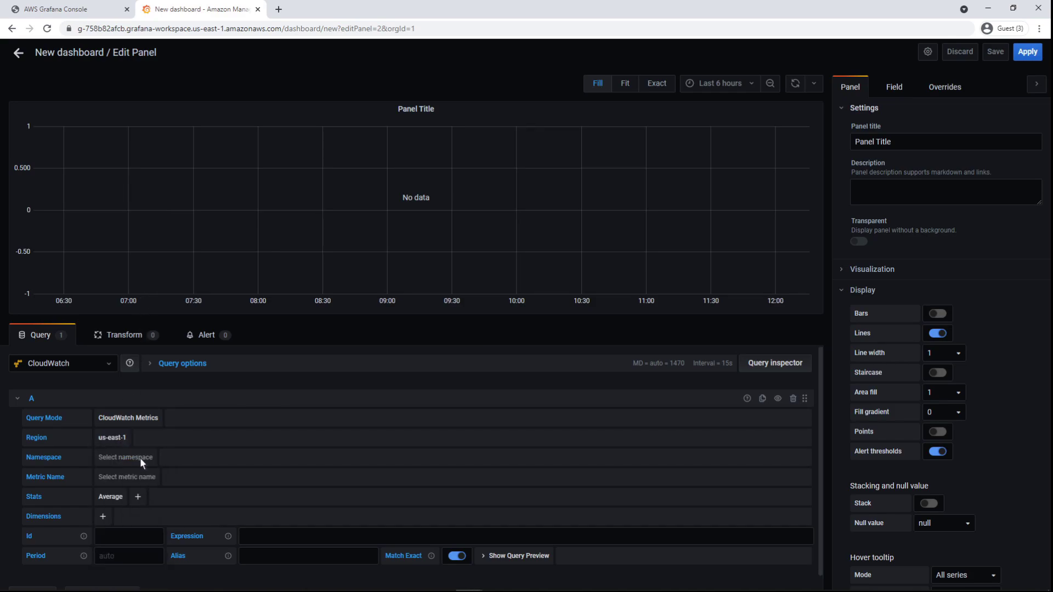
left_click(146, 459)
type("ec2")
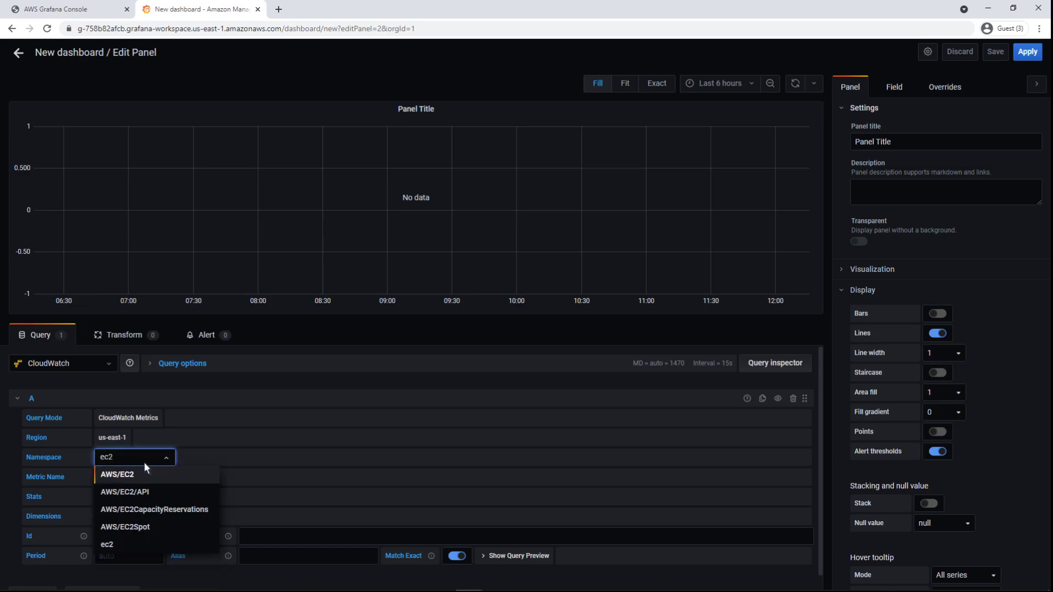
left_click(131, 476)
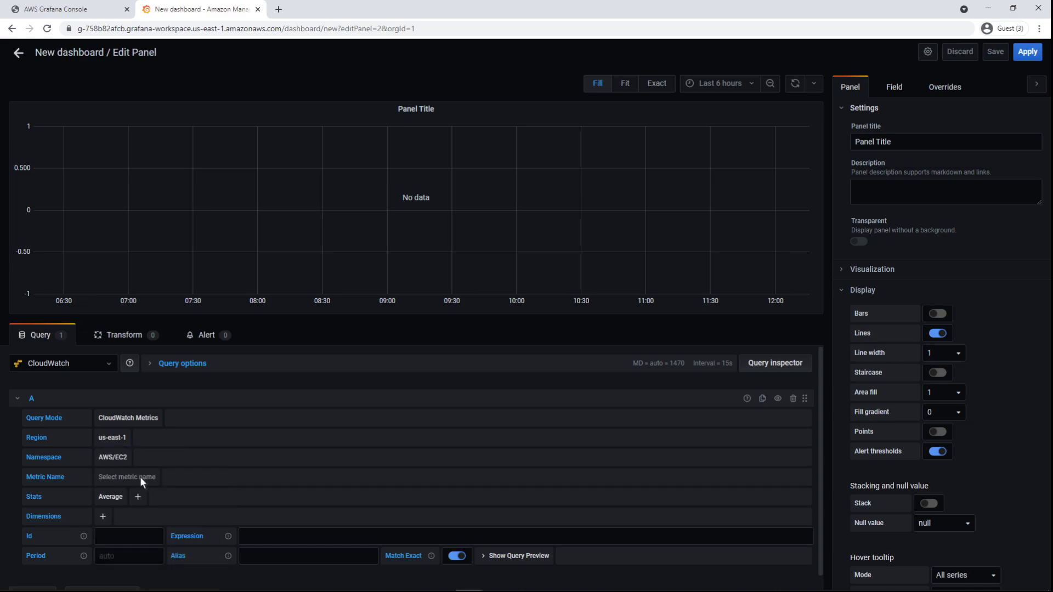
left_click(151, 478)
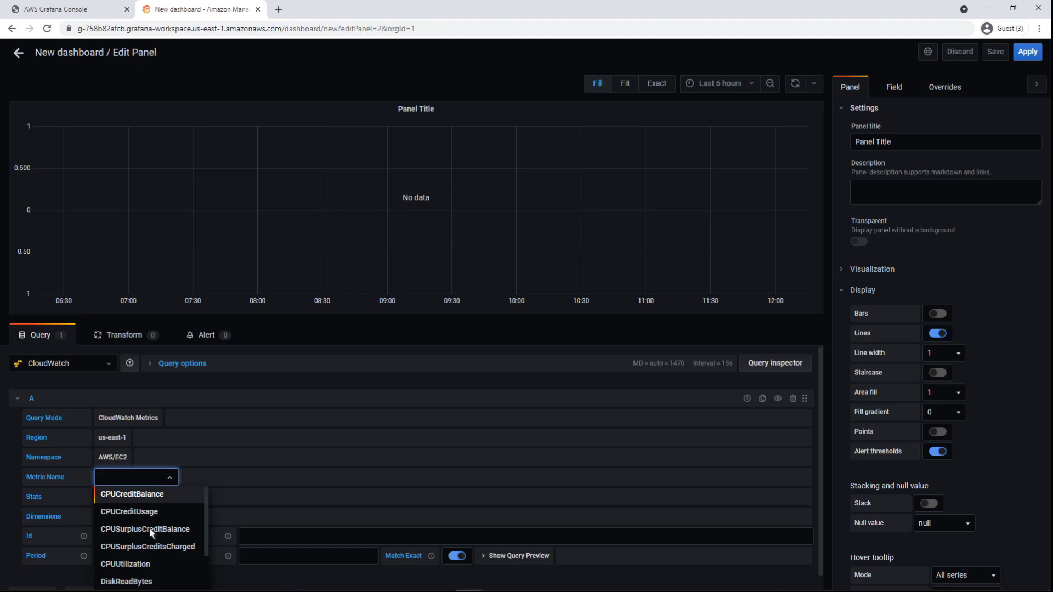
left_click(146, 562)
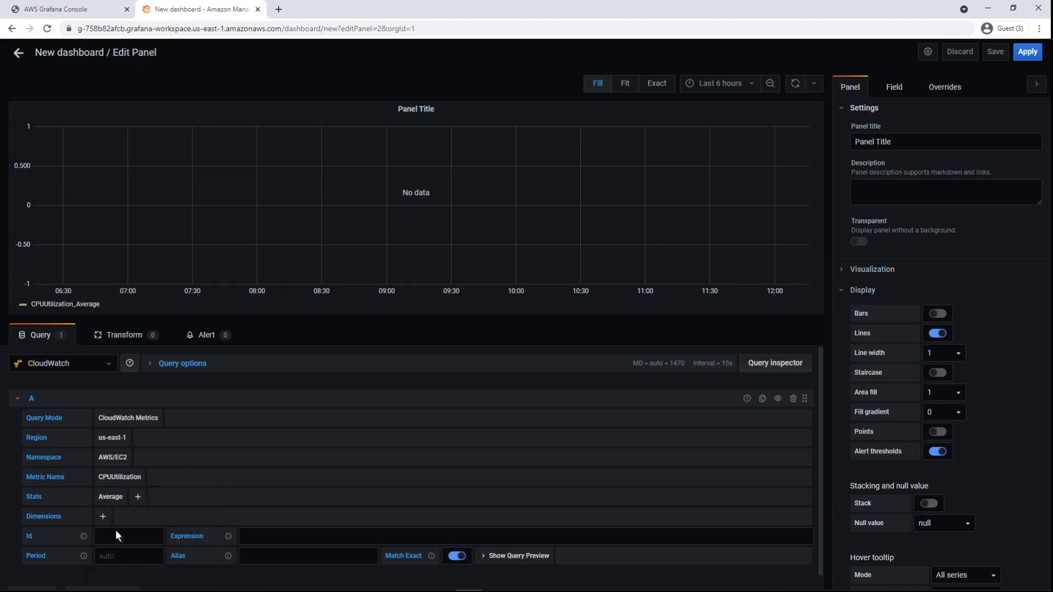
- Add an InstanceId dimension set to * so every EC2 instance is graphed
left_click(103, 517)
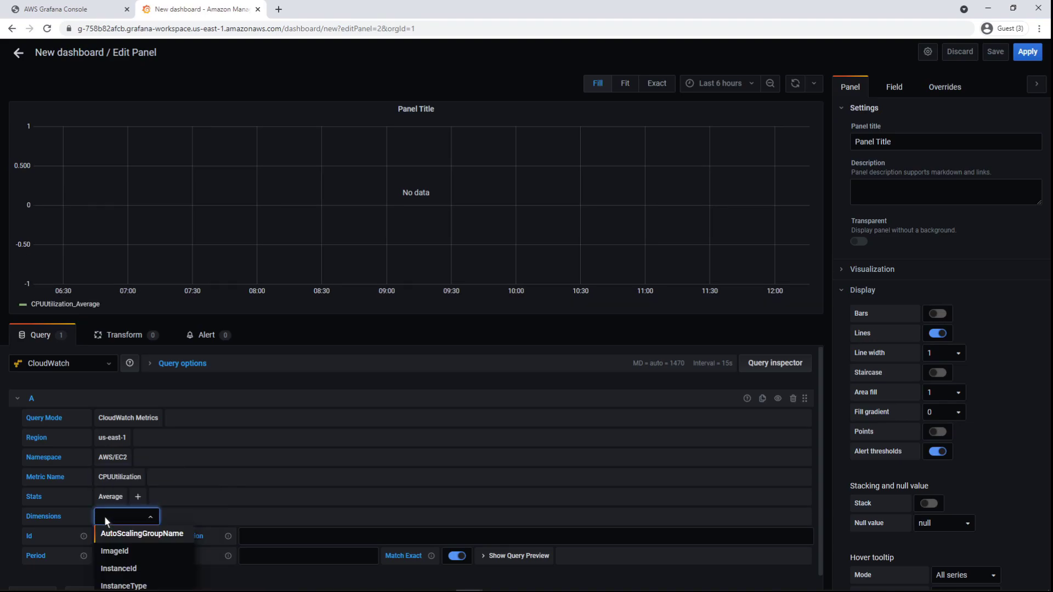
left_click(119, 568)
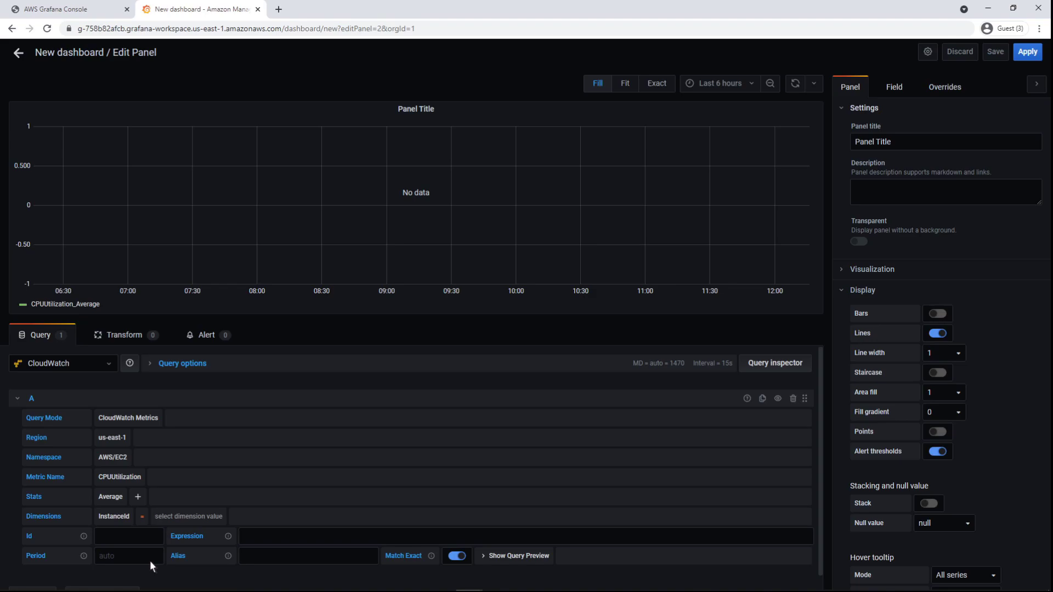
left_click(219, 519)
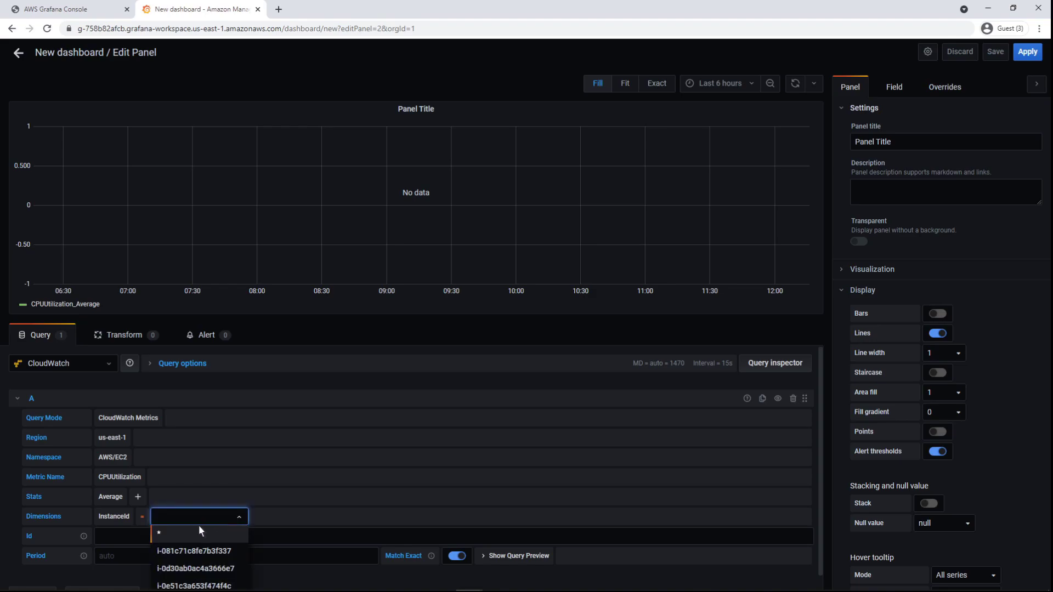
left_click(159, 534)
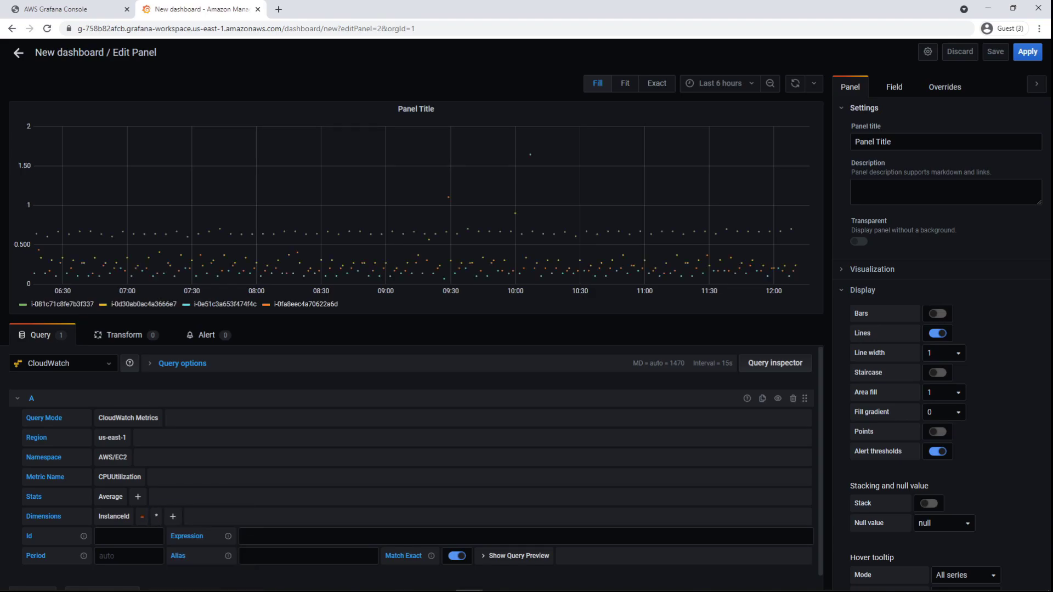
- Retitle the panel 'CPU Utilization', confirm the Graph visualization, and apply it to the dashboard
triple_click(872, 143)
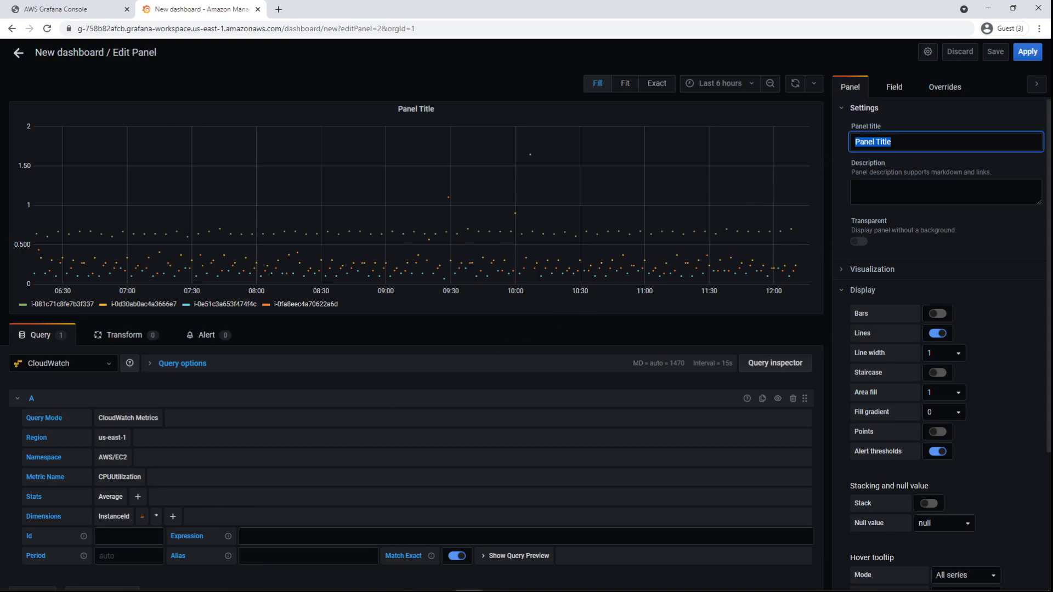
type("CPU Utilization")
left_click(842, 272)
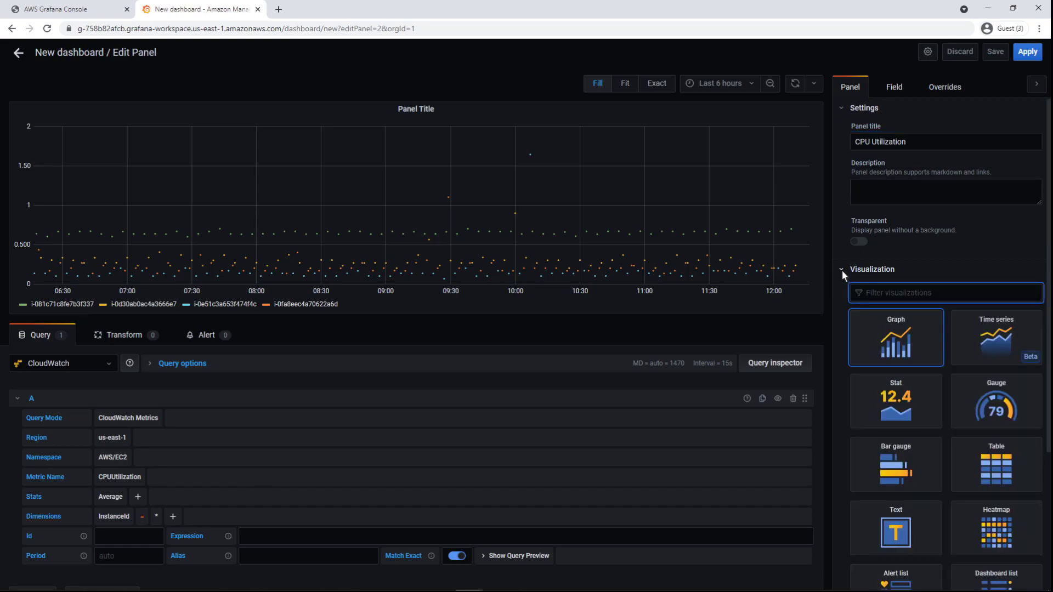
left_click(1022, 54)
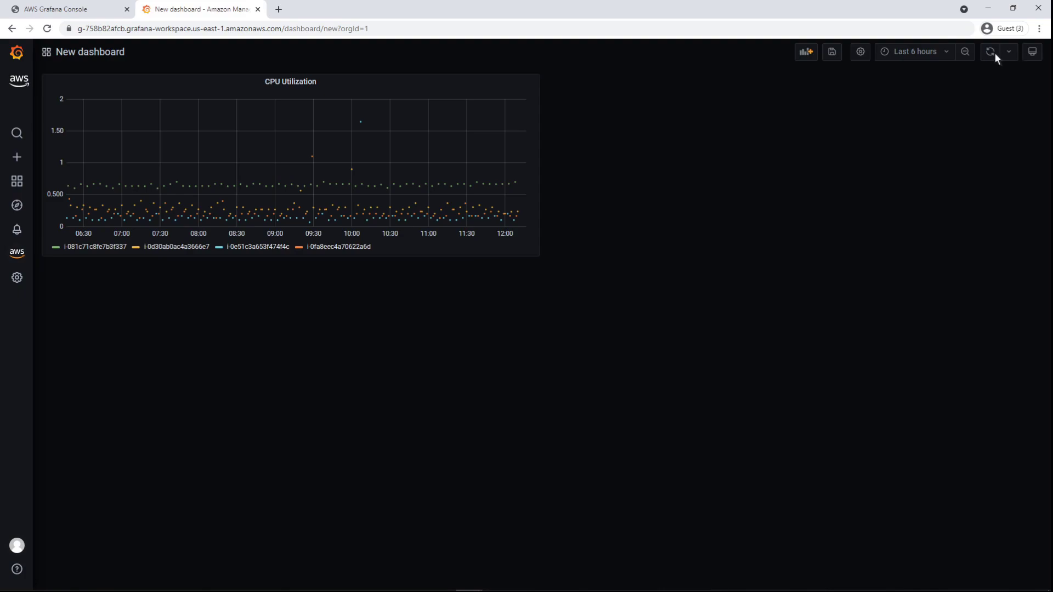
- Change the dashboard's time range from 'Last 6 hours' to 'Last 12 hours'
left_click(946, 53)
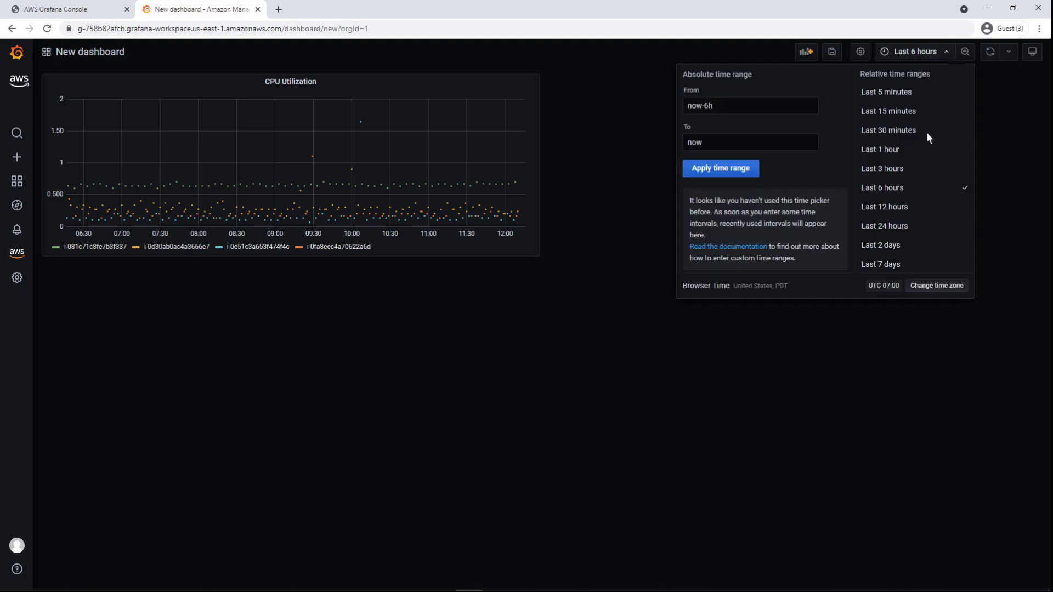
left_click(908, 212)
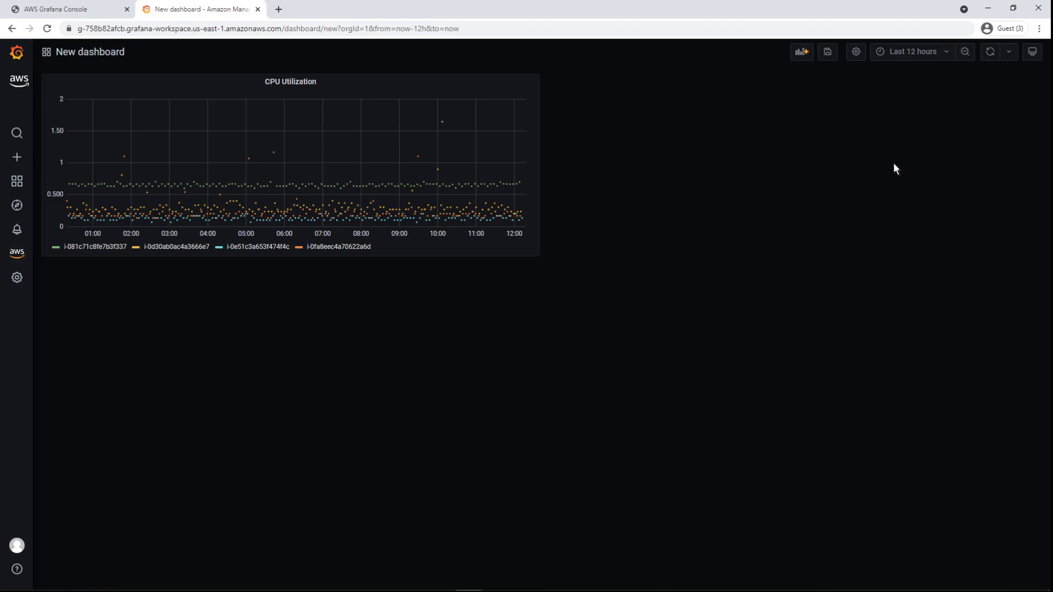
left_click(858, 53)
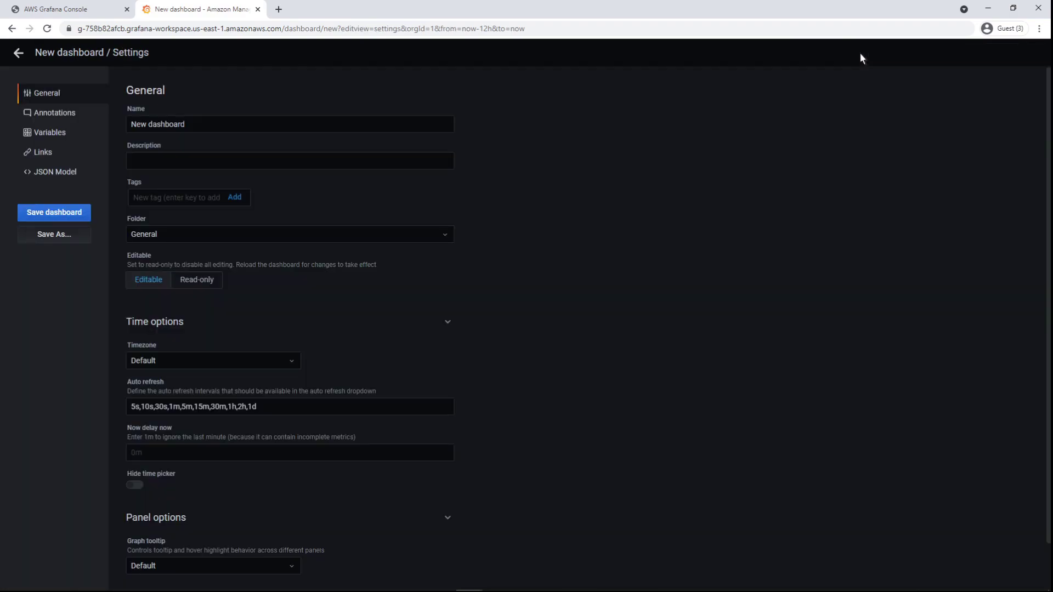
left_click(77, 172)
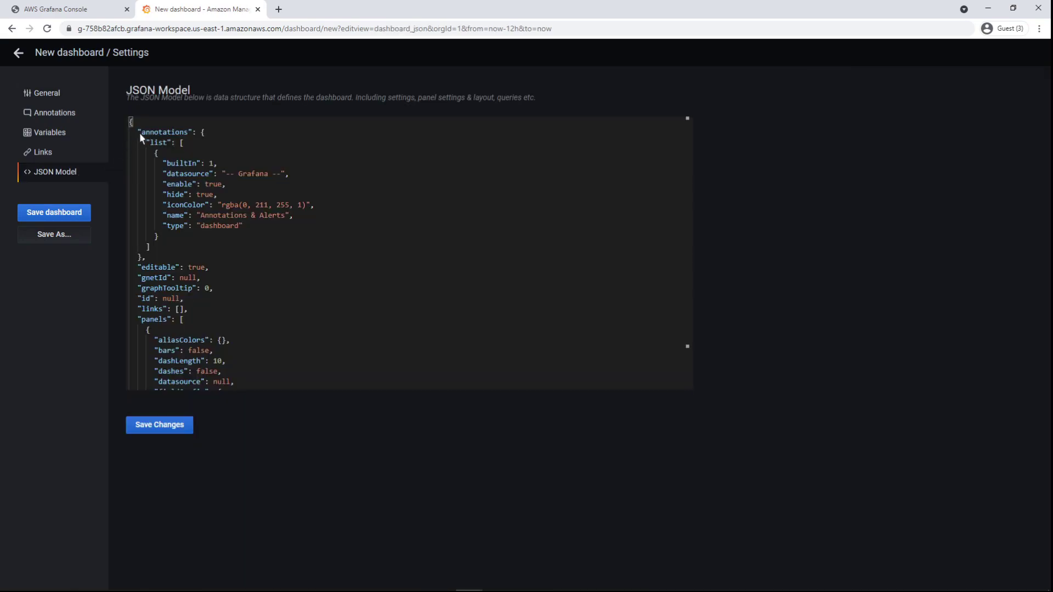
key("ctrl+a")
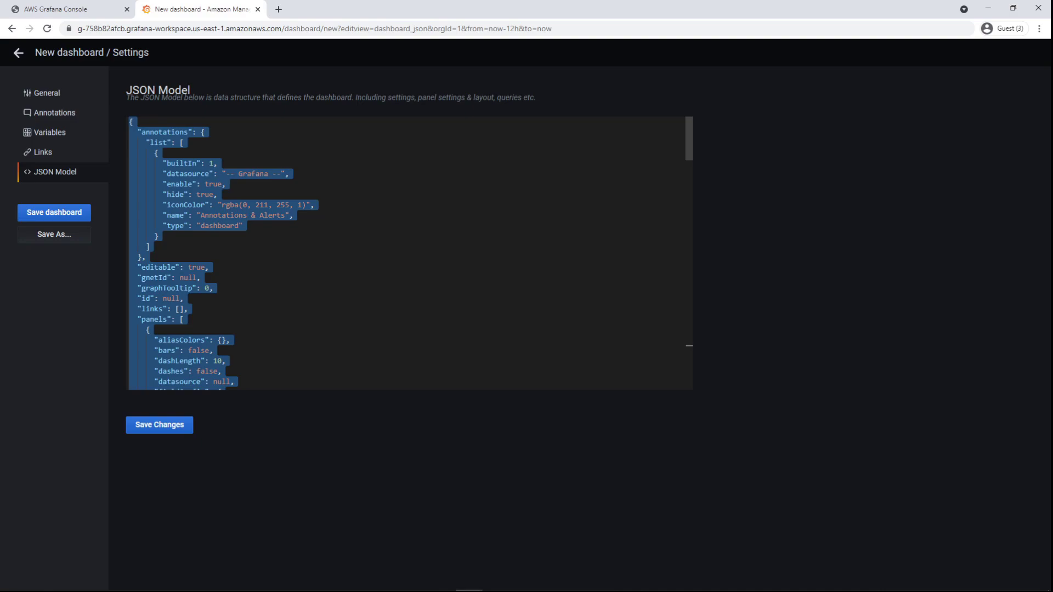
- Save the dashboard as 'Cloudwatch-Example' and confirm it is listed as recently viewed on Home
left_click(22, 54)
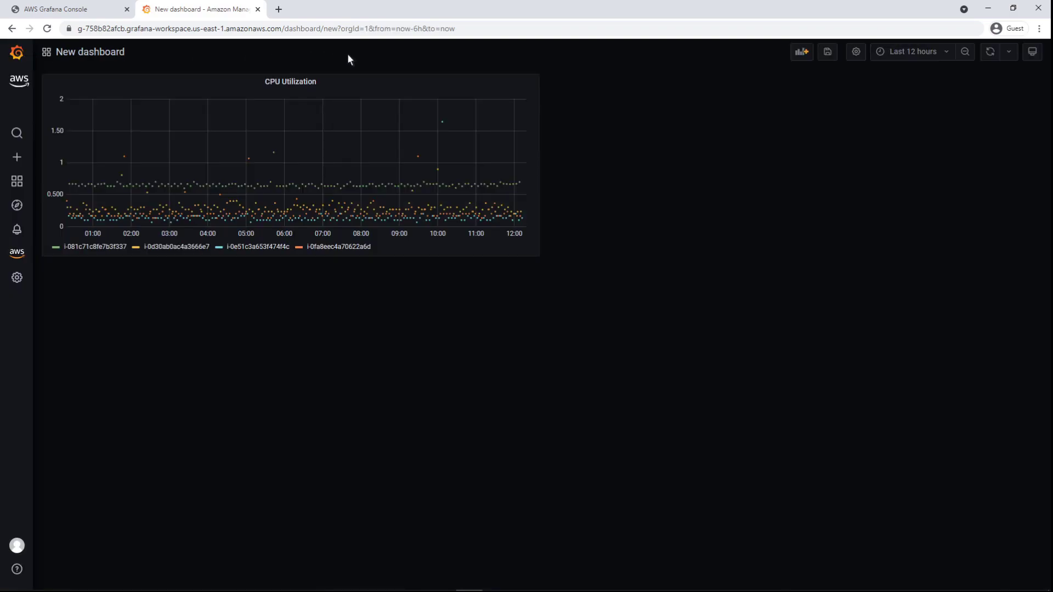
left_click(828, 52)
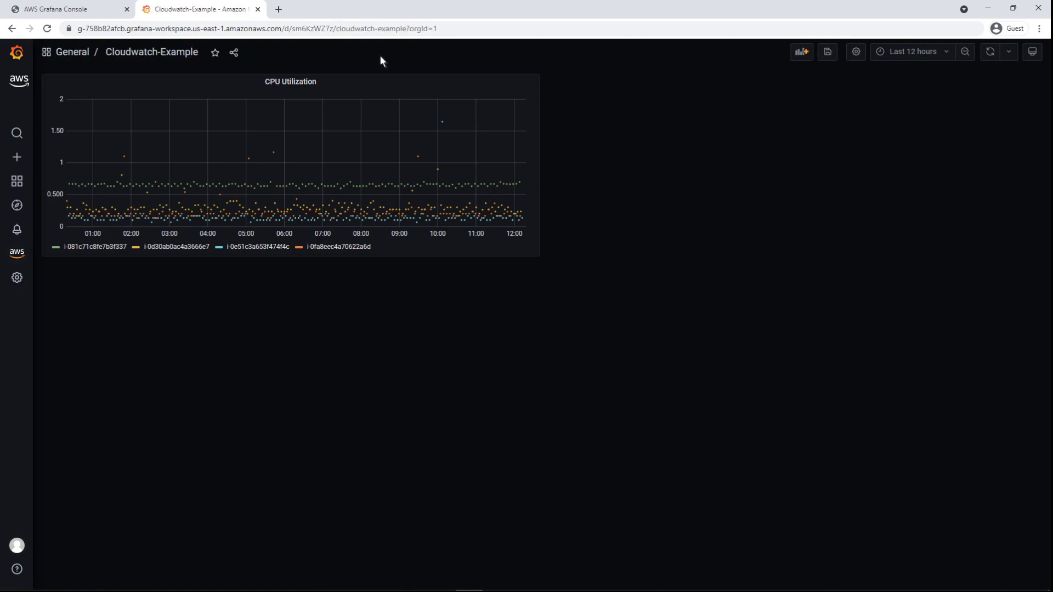
left_click(22, 57)
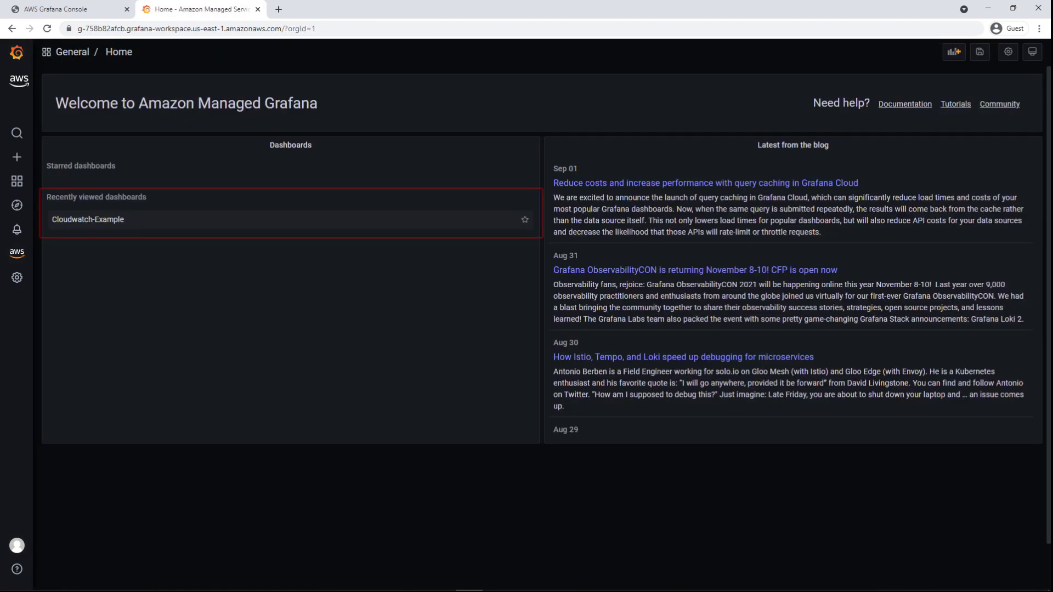